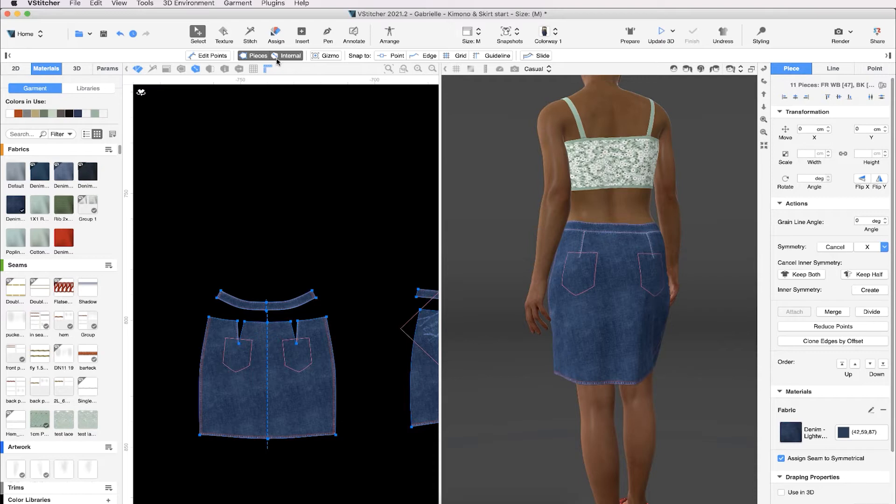
- Insert a 10 by 10 cm rectangle piece in the empty area above the back waistband
click(302, 34)
click(304, 56)
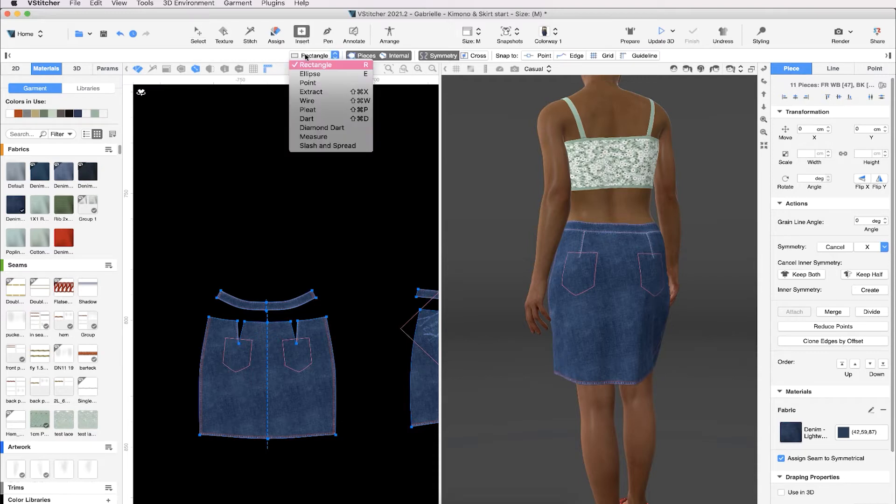
click(325, 66)
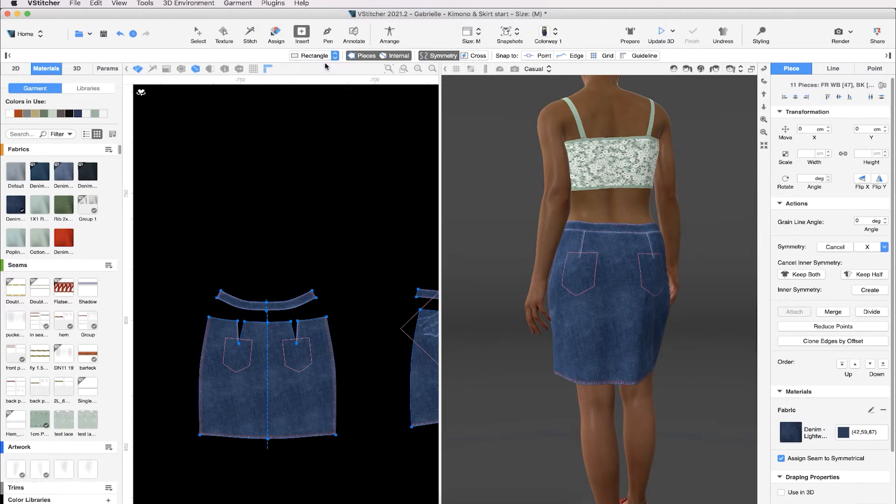
click(269, 229)
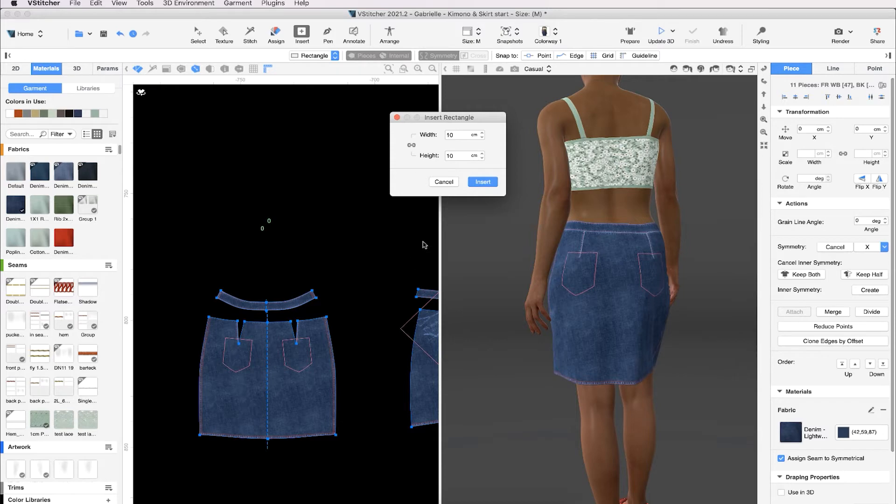
click(448, 135)
text(34)
key(Return)
text(10)
key(Return)
click(411, 146)
double_click(446, 155)
text(7)
click(434, 148)
click(483, 181)
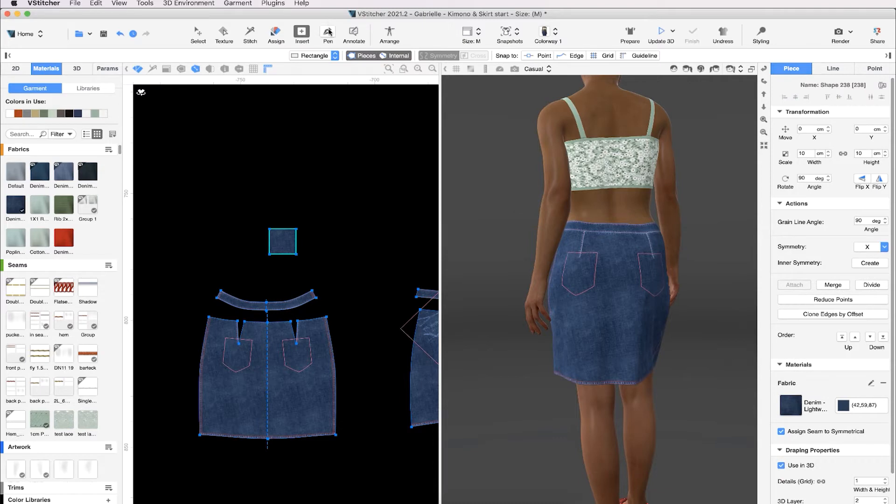
- Add a corner point at the centre of the rectangle's bottom edge and move it down 3 cm
click(328, 32)
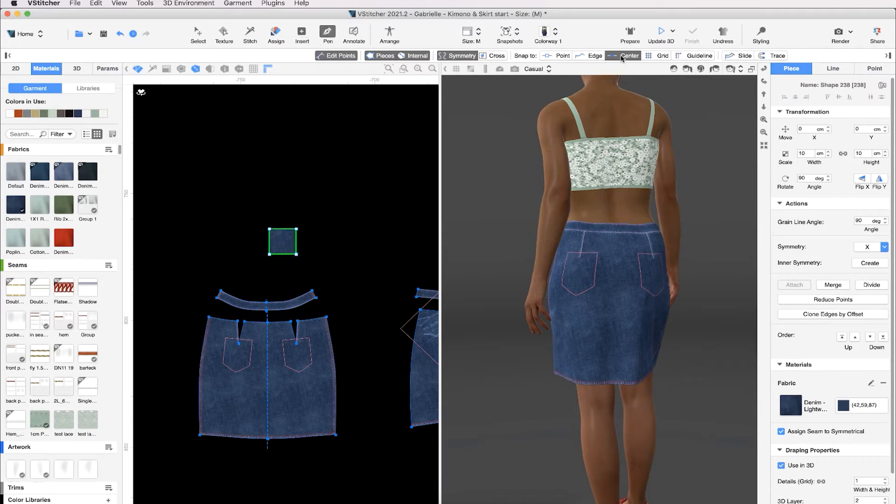
click(622, 56)
scroll(271, 269, up, 3)
click(303, 226)
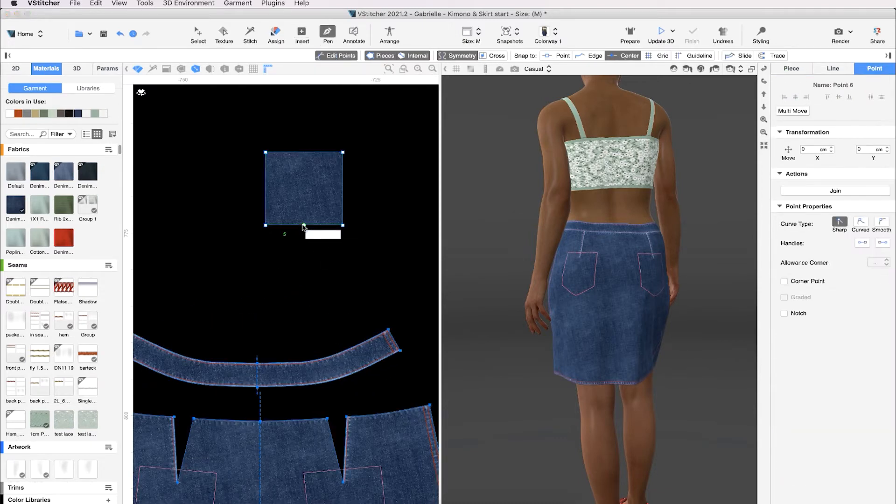
click(784, 281)
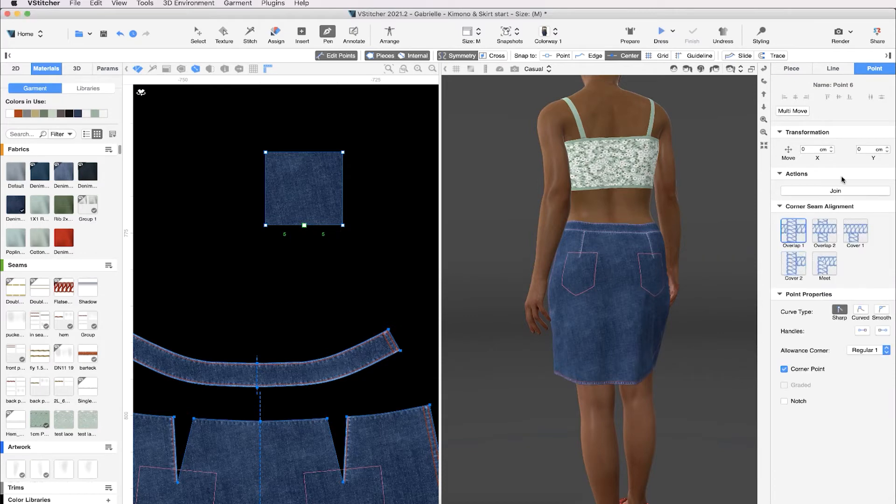
click(869, 147)
key(Return)
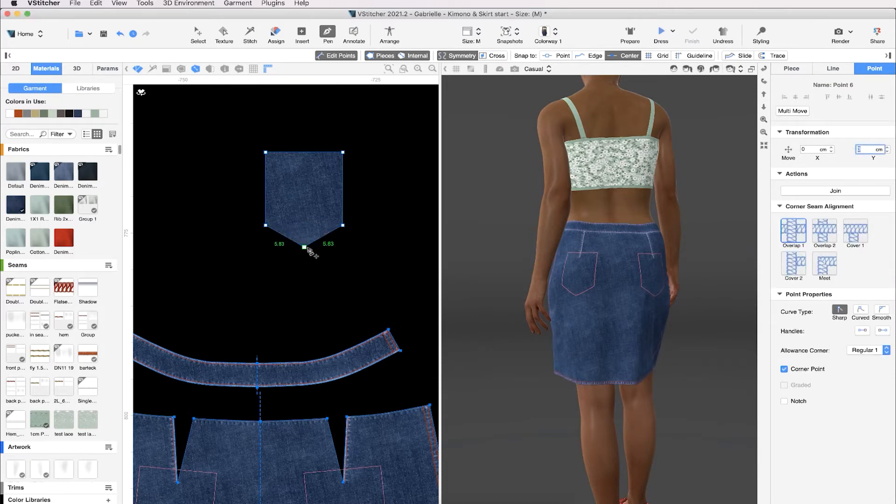
- Change the pocket's bottom point to the Curved type and bow both lower edges slightly outward with its handles
scroll(310, 246, up, 4)
right_click(296, 249)
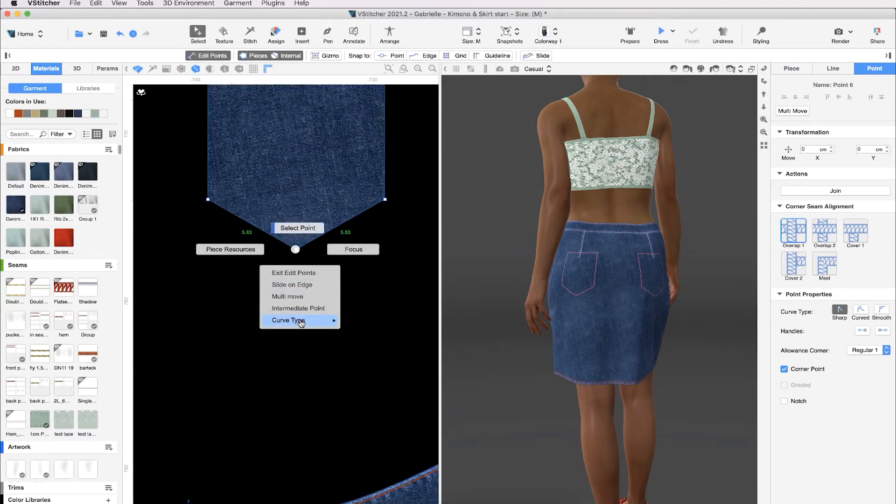
mouse_move(319, 327)
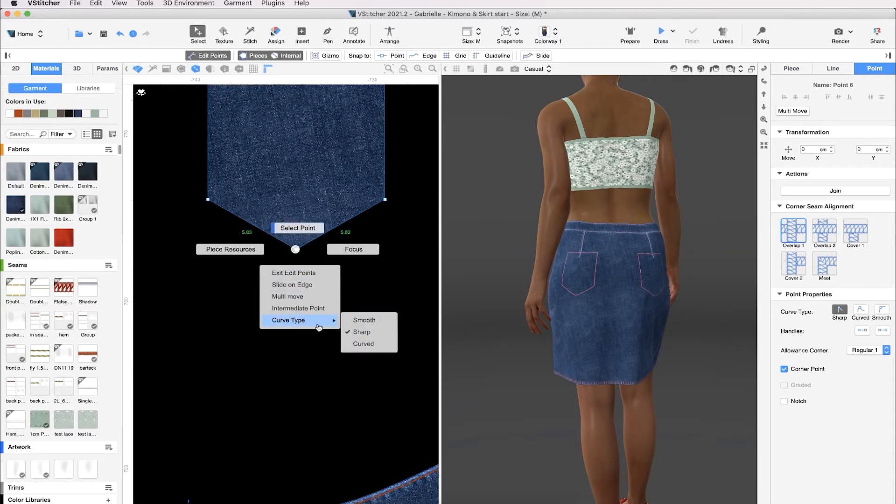
click(362, 344)
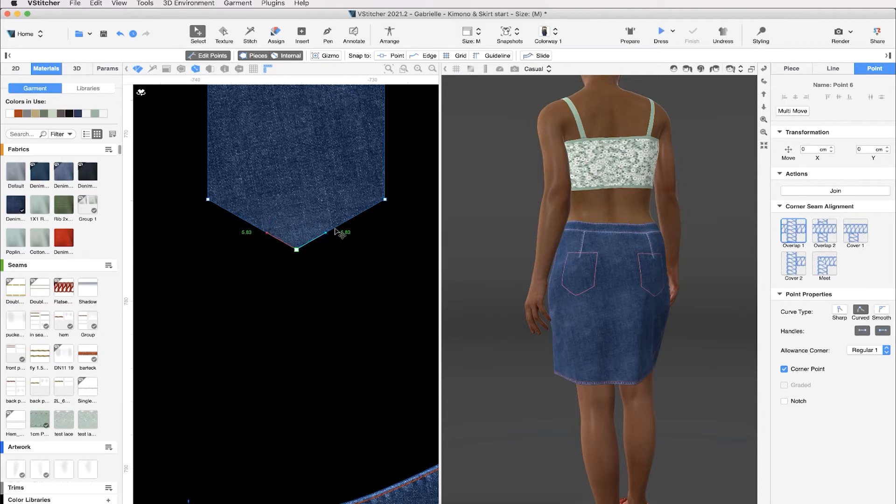
drag(325, 232, 331, 240)
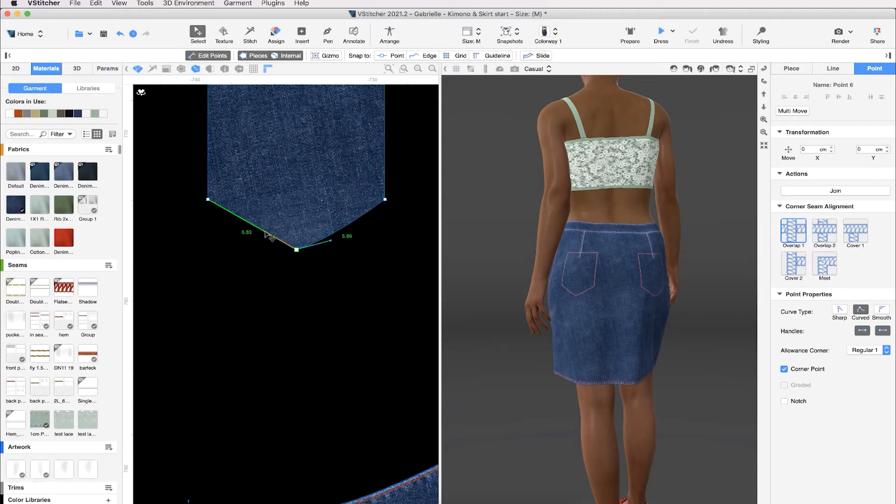
drag(267, 234, 258, 241)
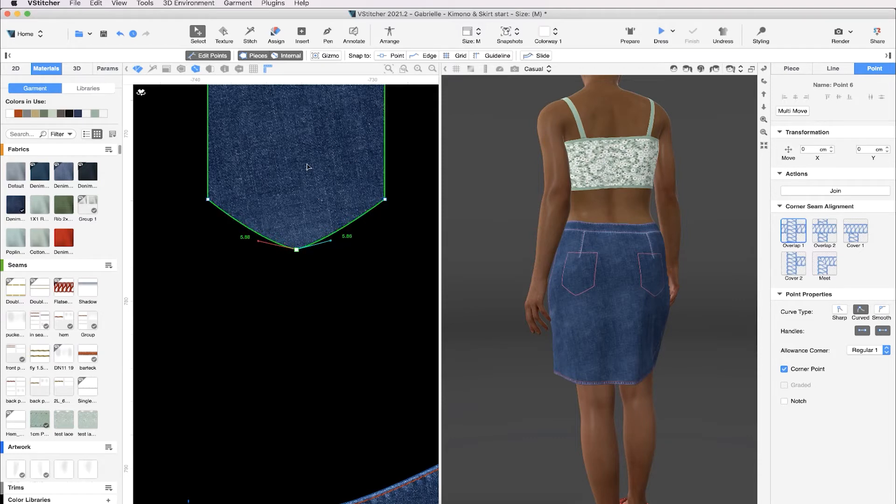
- Create an X-symmetry copy of the pocket piece and place it beside the original
scroll(309, 167, down, 2)
middle_drag(295, 191, 284, 259)
double_click(346, 221)
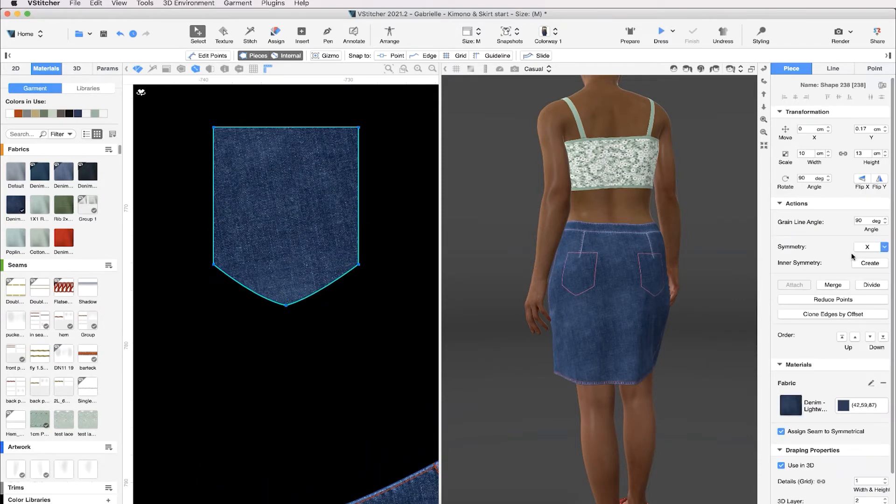
click(870, 262)
scroll(260, 252, down, 1)
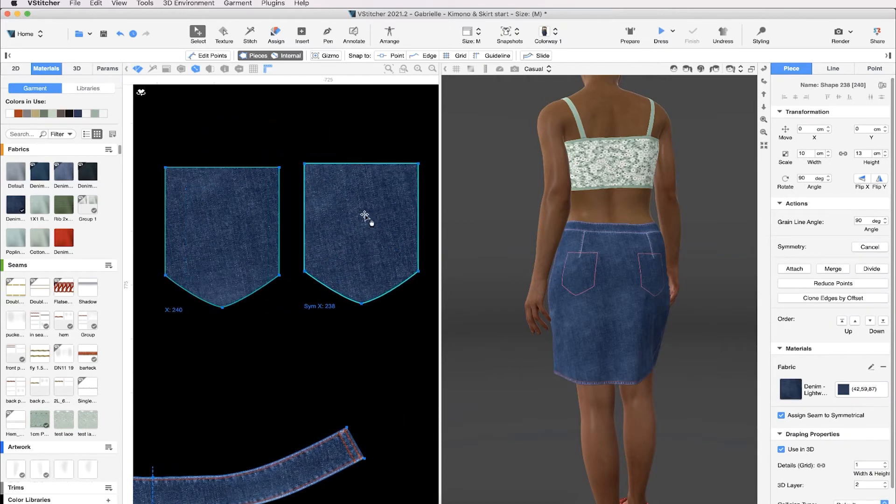
click(367, 218)
- Assign the "in seam layered" seam to the side and lower edges of the pocket
click(276, 36)
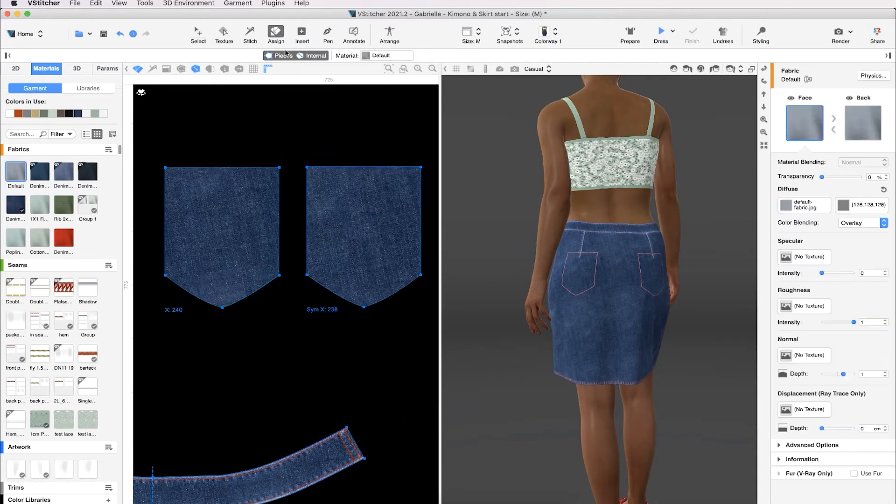
click(40, 320)
click(166, 200)
click(198, 292)
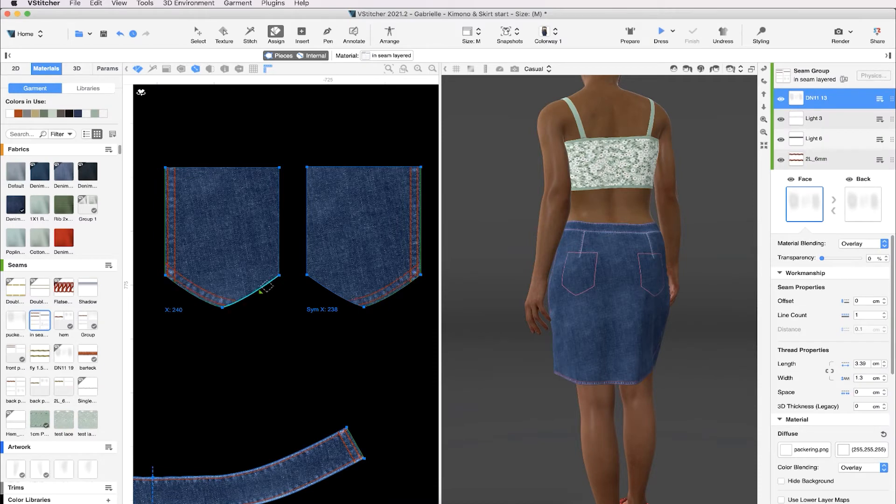
click(279, 233)
- Draw an internal decorative line on the pocket with the Pen, forming a sharp peak, a smooth lower bend and a long diagonal
key(p)
click(171, 233)
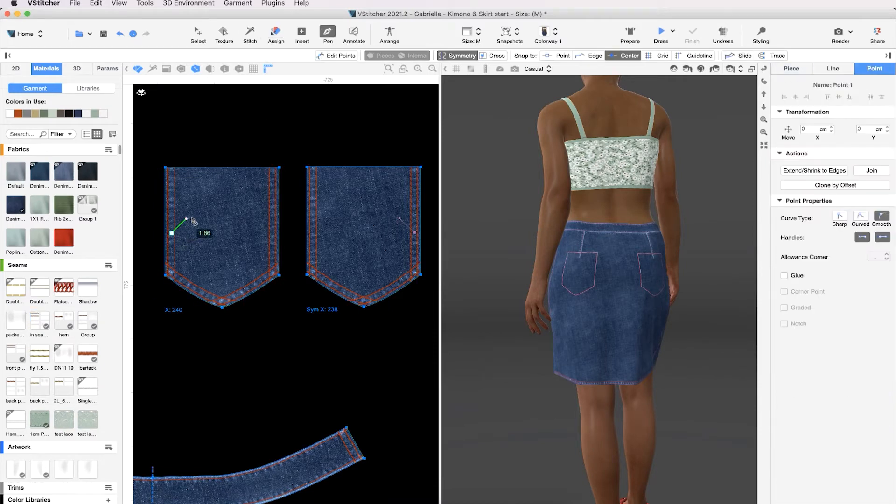
click(198, 213)
drag(176, 254, 189, 255)
click(268, 185)
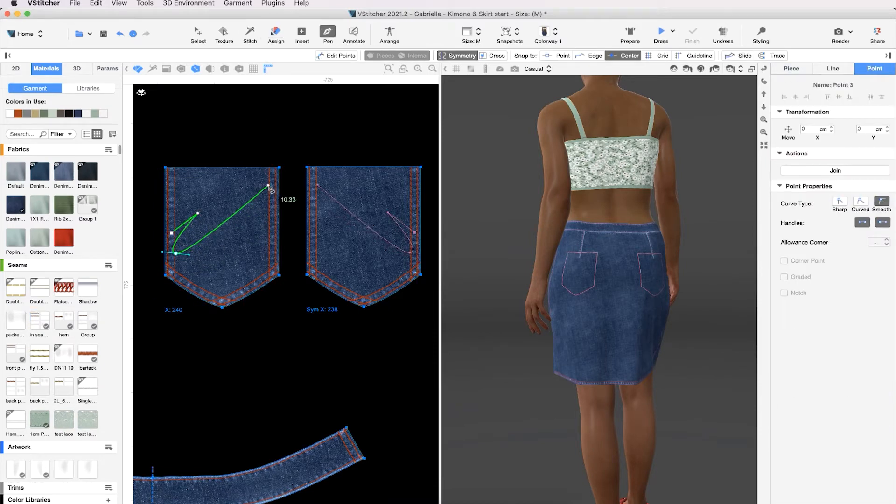
key(Return)
- Assign the Flatseam stitch to the decorative line on the pocket
click(65, 286)
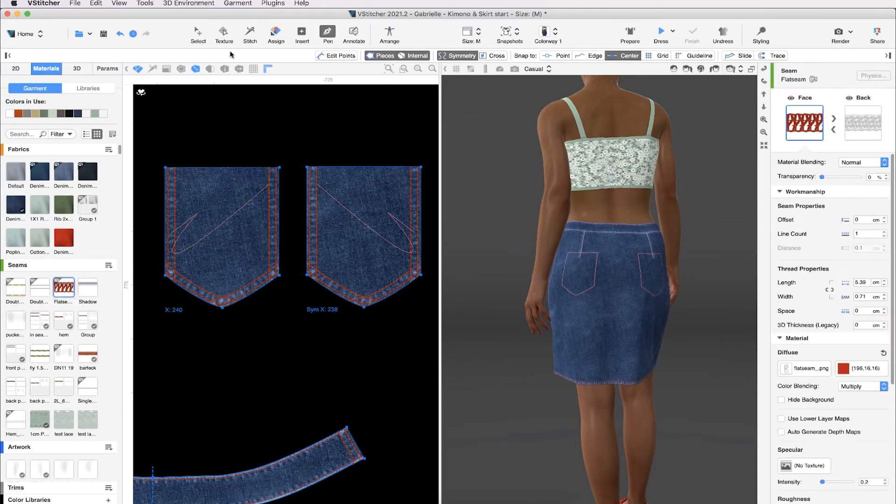
click(276, 32)
scroll(212, 225, up, 2)
click(212, 227)
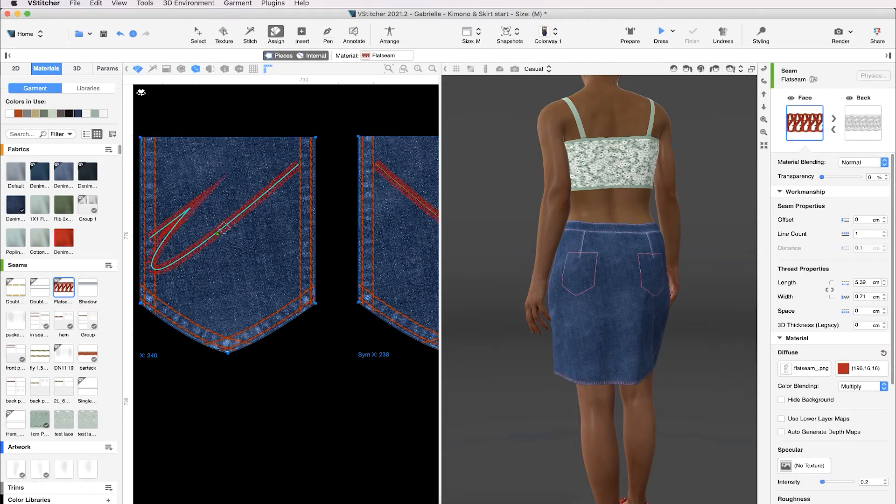
- Set the seam alignment at the decorative line's sharp peak to Meet
scroll(277, 236, up, 4)
middle_drag(279, 243, 332, 290)
scroll(343, 262, up, 3)
scroll(351, 274, down, 1)
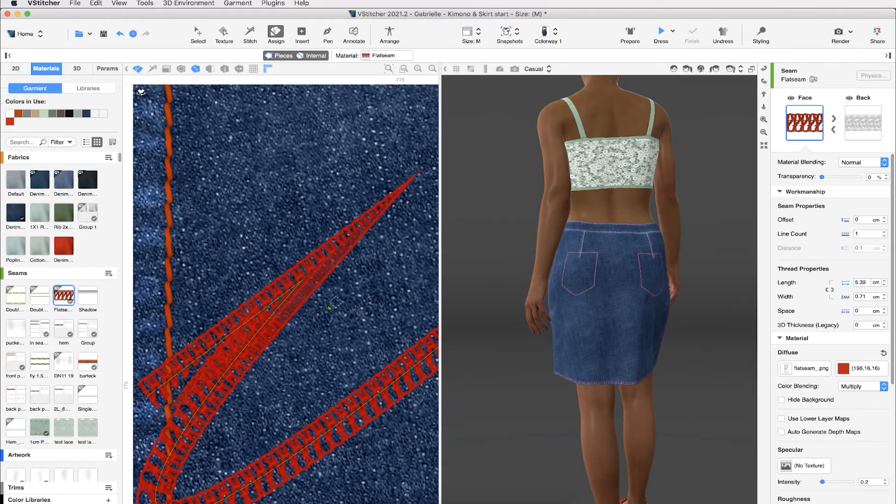
key(Escape)
click(303, 280)
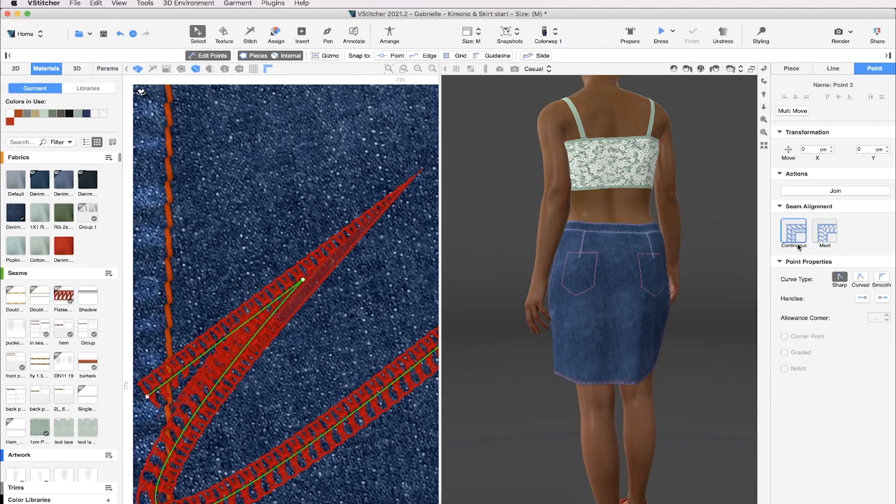
click(833, 238)
- Move both end points of the decorative line outward into the side stitching of the pocket
scroll(328, 329, down, 2)
middle_drag(328, 315, 367, 266)
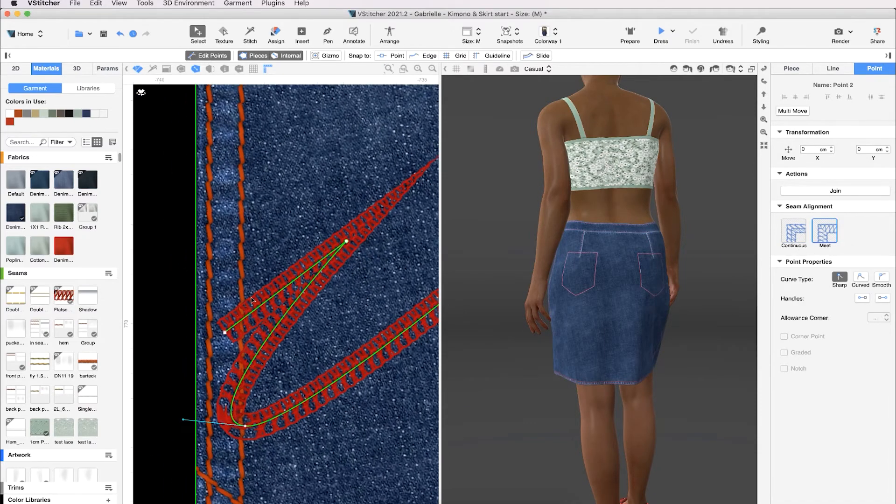
drag(225, 333, 217, 325)
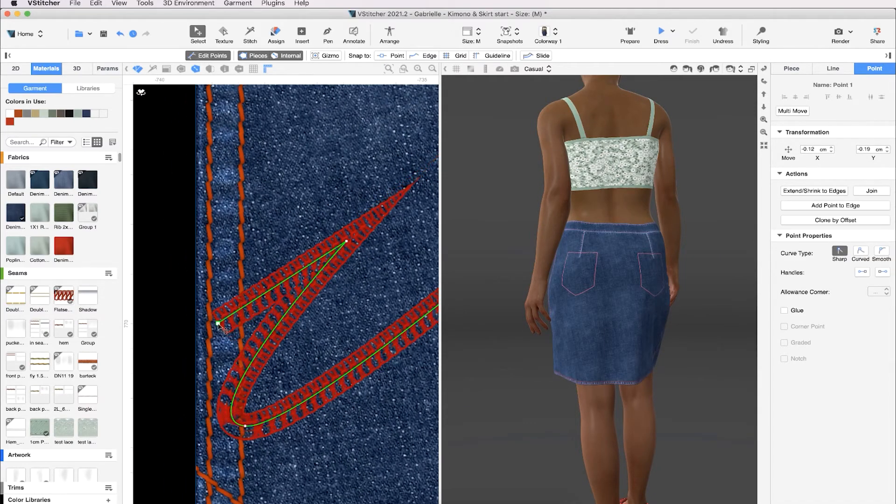
scroll(355, 328, down, 6)
middle_drag(352, 325, 256, 343)
scroll(265, 335, down, 2)
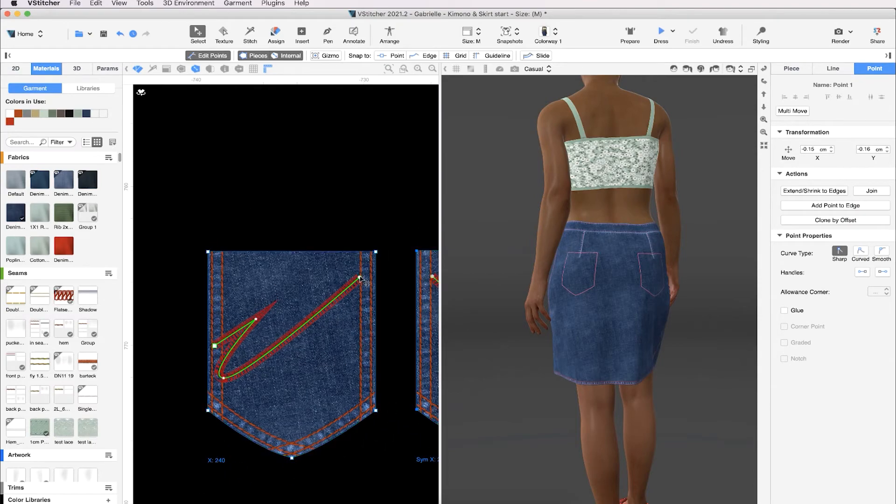
drag(360, 278, 369, 269)
click(371, 234)
scroll(371, 233, down, 2)
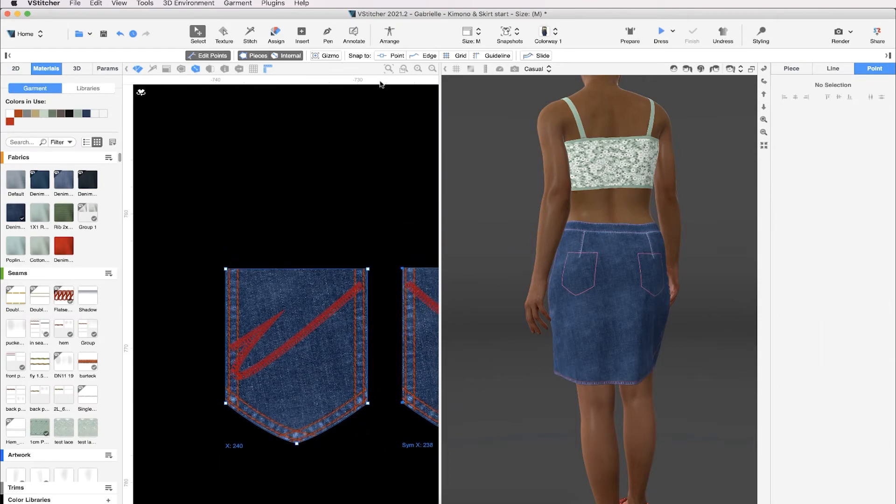
- Arrange both pocket pieces over the back skirt in the back Skirt cluster and turn off 3D for piece 240
click(390, 32)
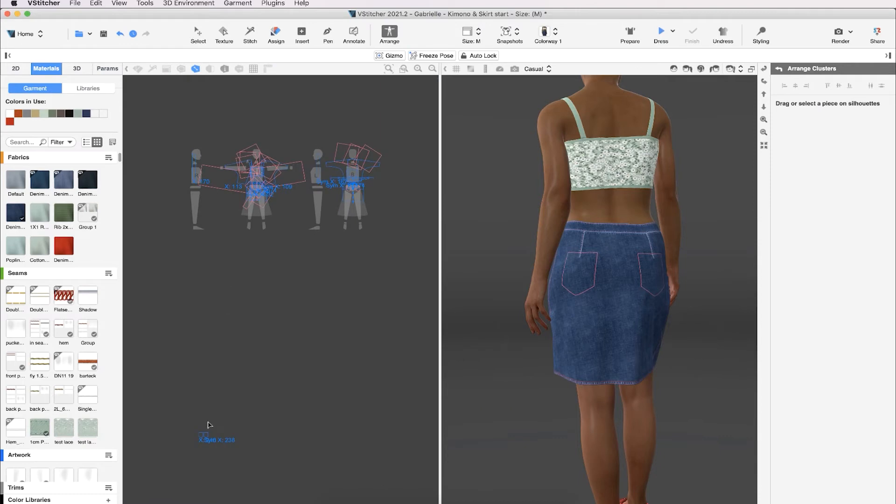
drag(209, 425, 311, 293)
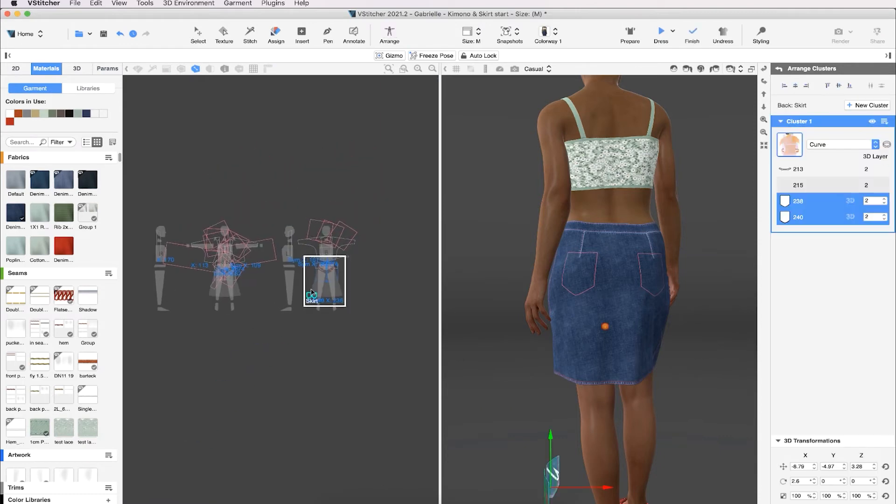
scroll(327, 303, up, 5)
click(827, 171)
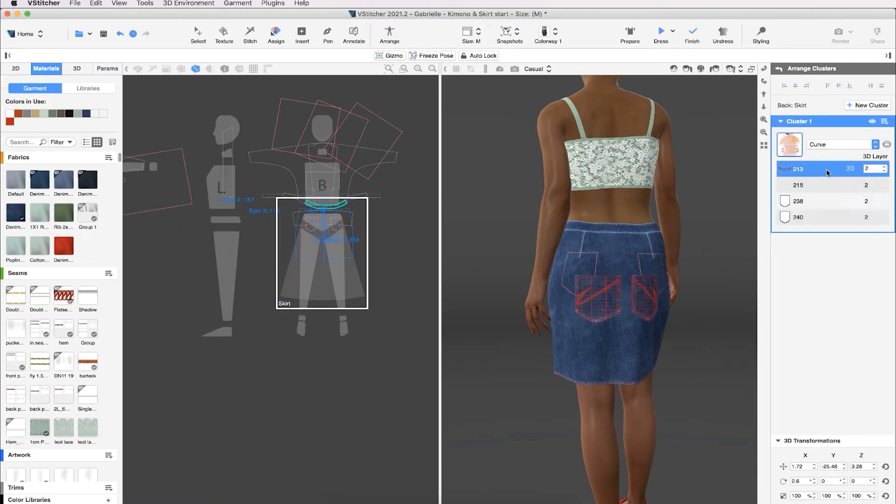
click(850, 218)
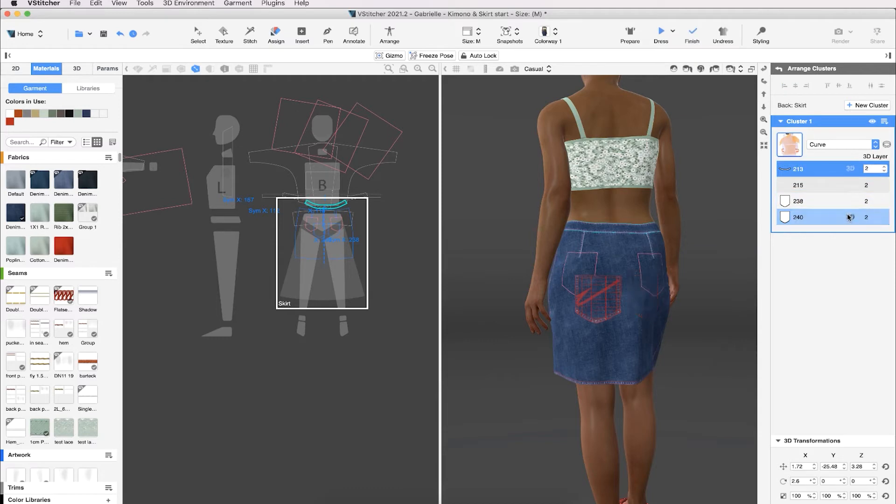
- Create a new cluster for the back skirt and move pocket pieces 238 and 240 into it
shift+click(839, 185)
shift+click(839, 217)
click(864, 107)
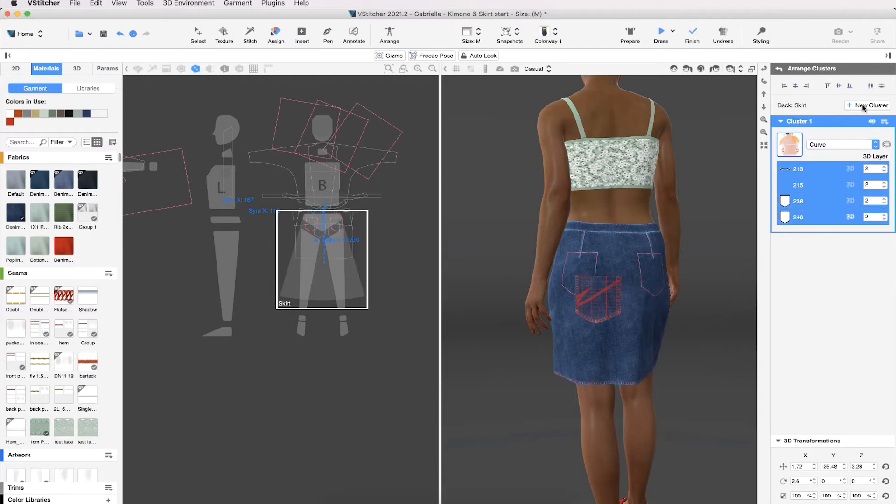
click(824, 200)
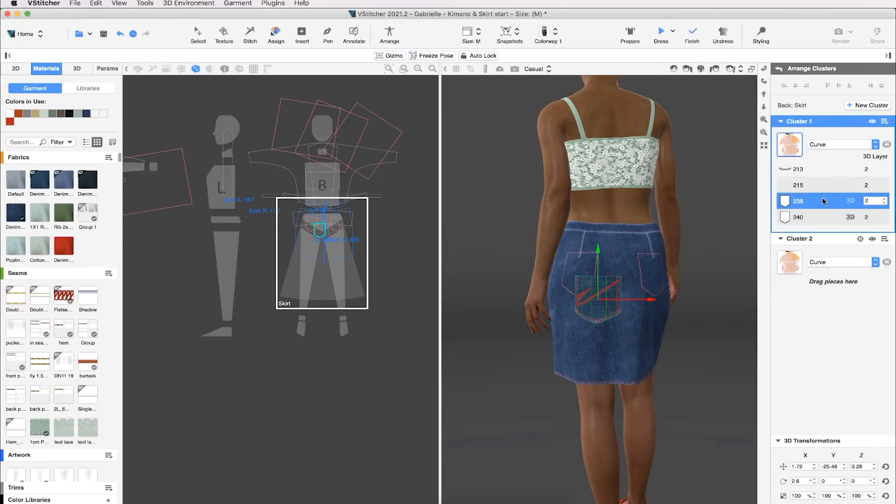
shift+click(824, 217)
drag(824, 217, 831, 280)
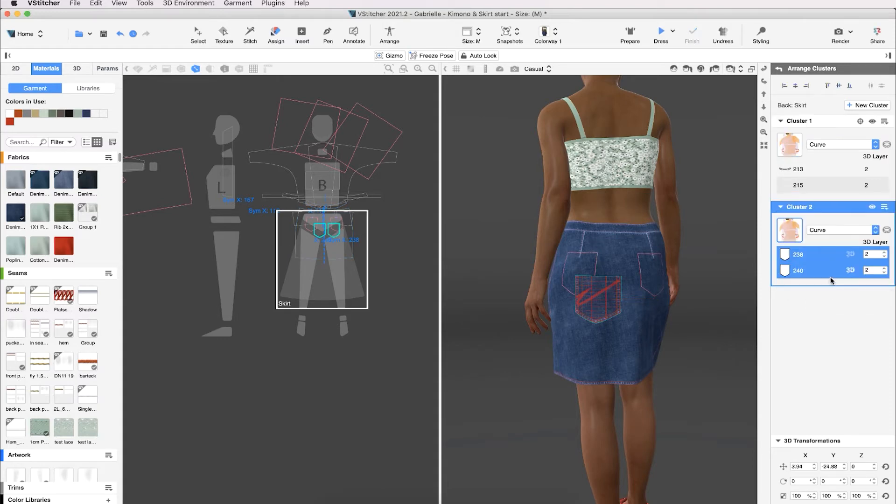
- Set Cluster 2's shape to Flat and move the pocket onto the left pocket outline, at about X -1.3, Y -30.2
click(865, 230)
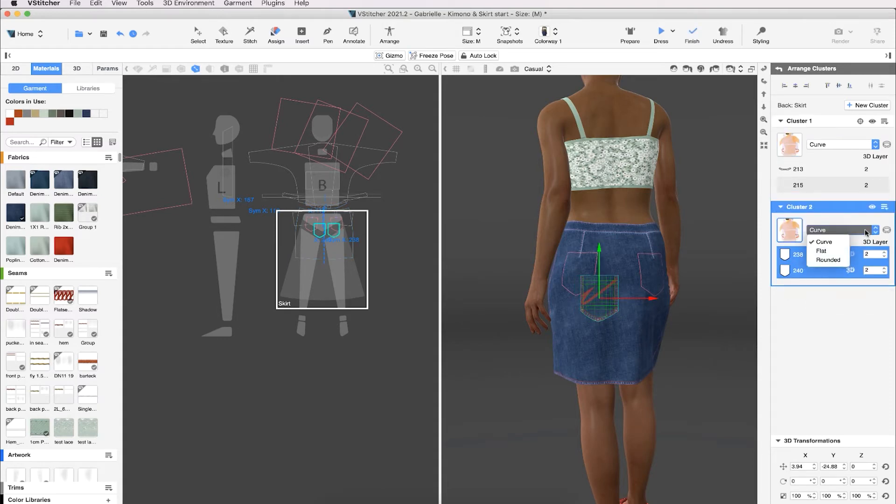
click(821, 251)
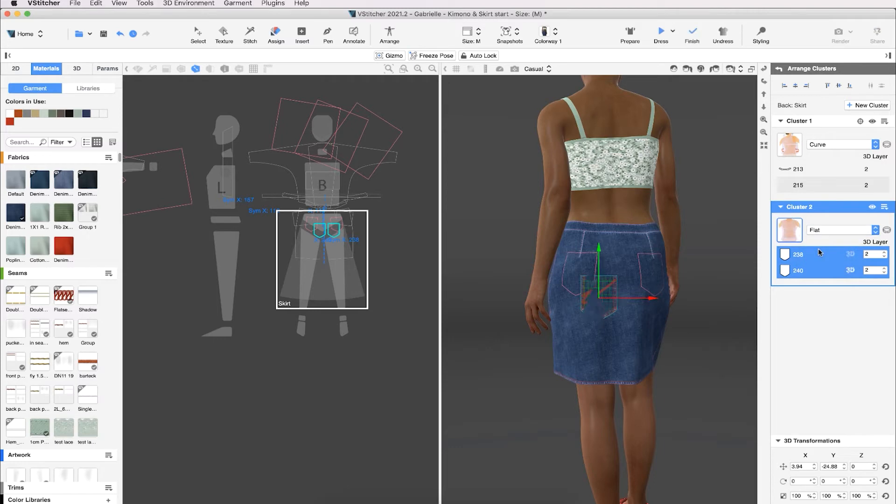
scroll(636, 325, up, 3)
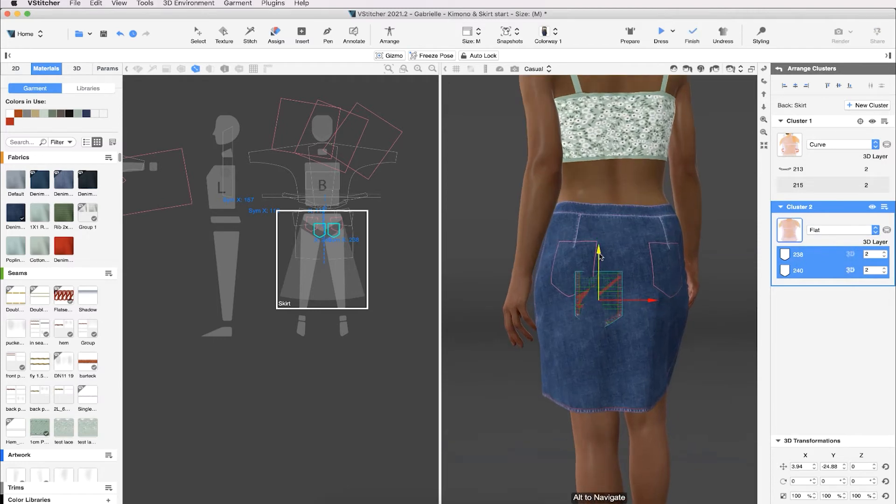
drag(600, 261, 600, 237)
drag(655, 280, 631, 280)
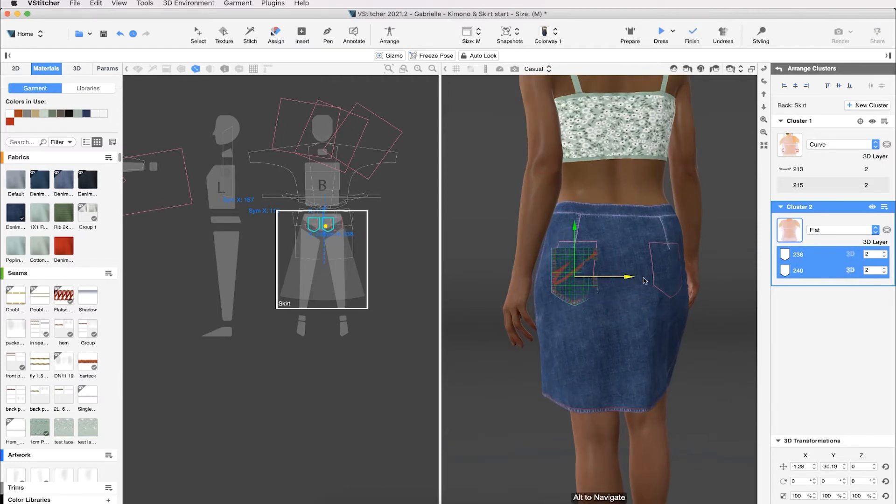
- Turn on 3D for both pocket pieces 238 and 240 in Cluster 2
click(850, 271)
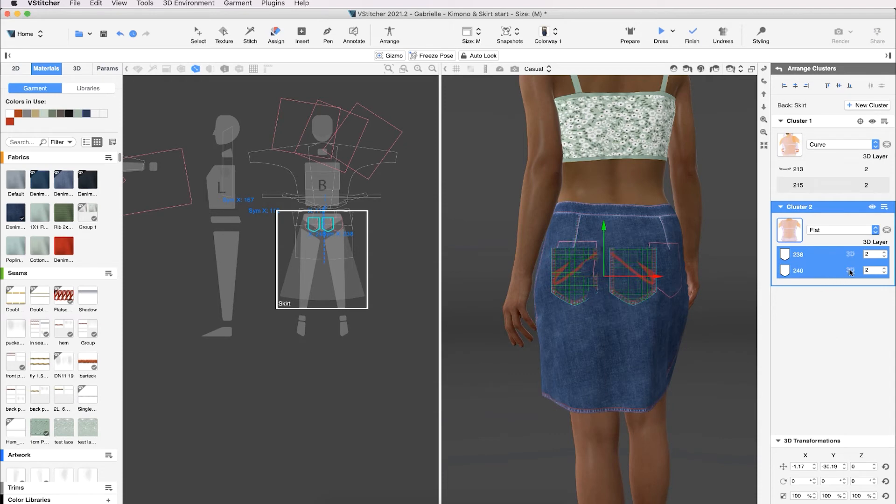
click(851, 271)
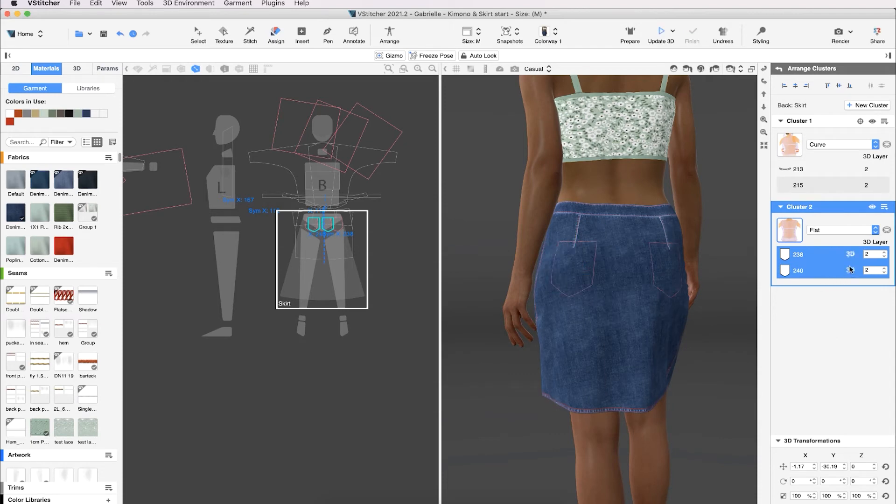
click(850, 256)
- Start a multiple stitch with the left pocket piece's two side edges and two lower edges as the From edges, in order around the pocket
key(s)
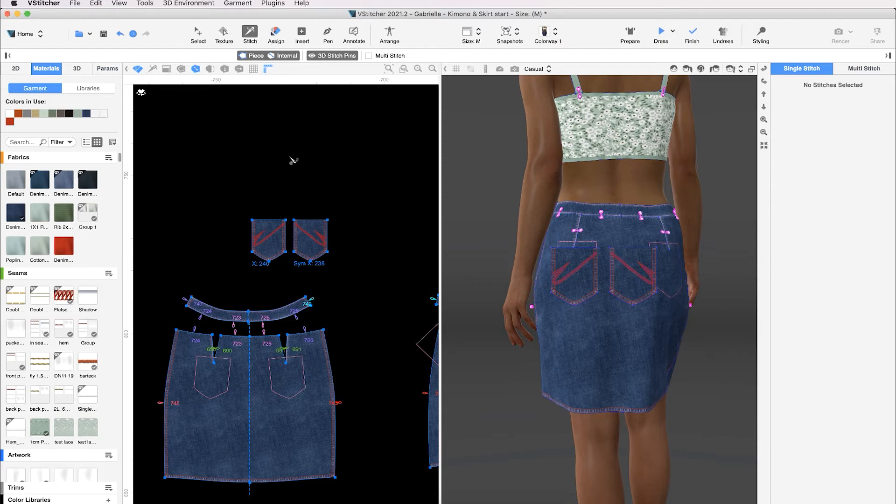
right_click(289, 155)
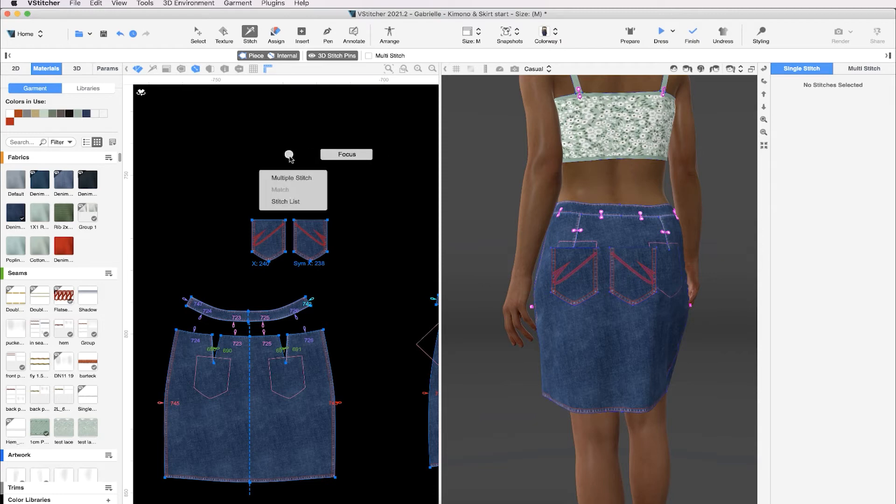
click(304, 179)
scroll(291, 226, up, 5)
click(282, 229)
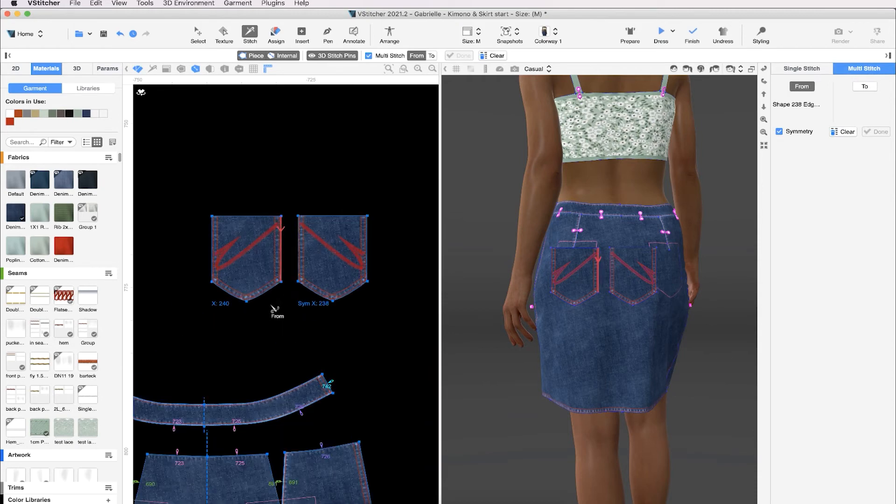
click(273, 295)
click(213, 252)
right_click(232, 169)
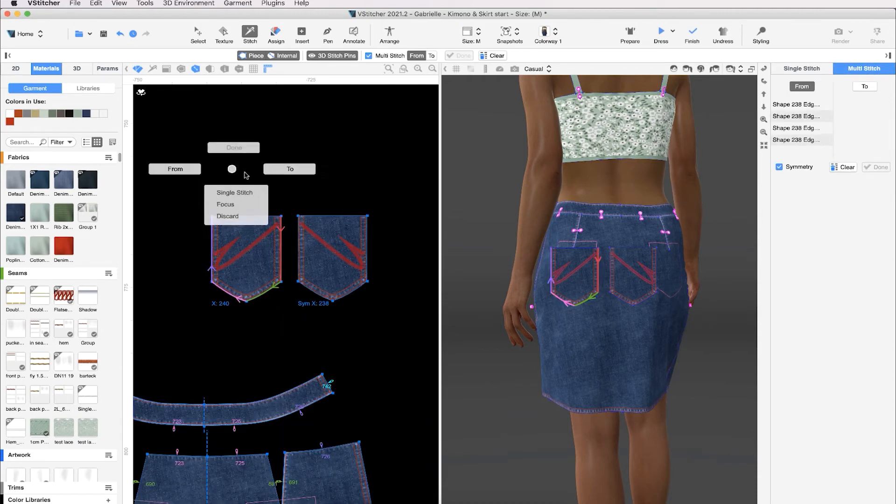
- Assign the four matching edges of the back skirt's left pocket outline as the To edges and complete the multiple stitch
click(276, 173)
scroll(262, 289, down, 3)
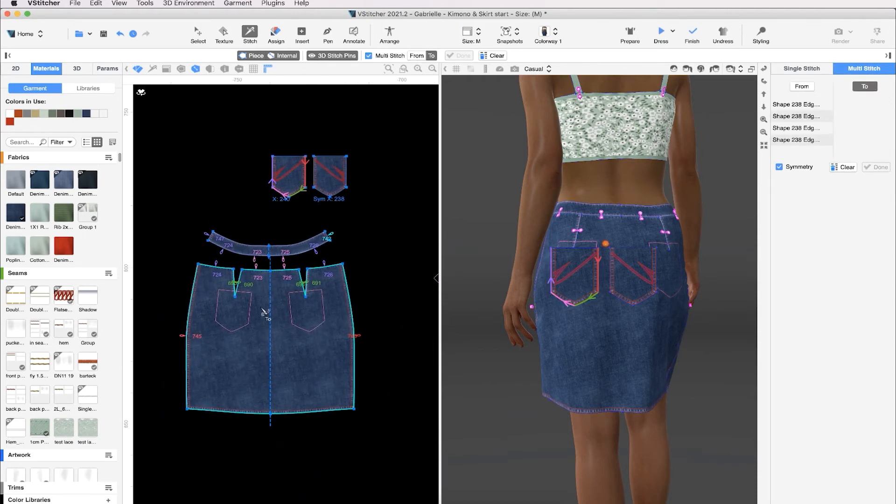
click(251, 308)
click(242, 327)
click(224, 327)
click(217, 311)
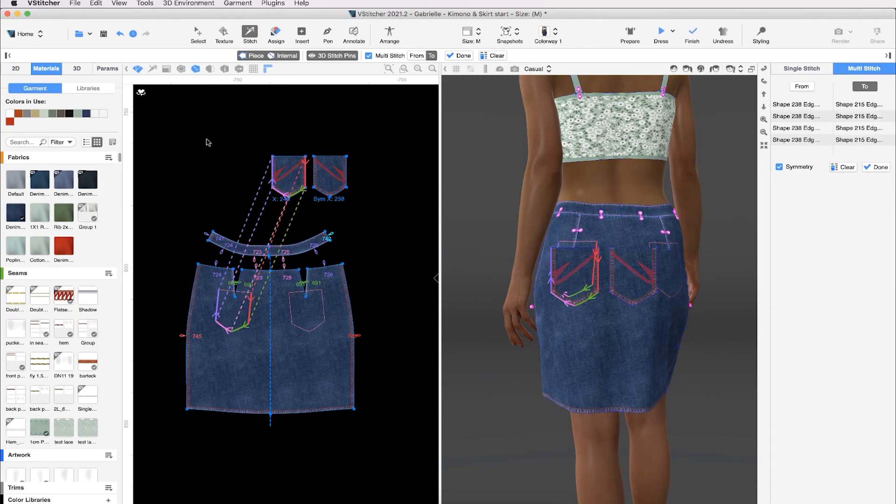
right_click(206, 138)
click(225, 119)
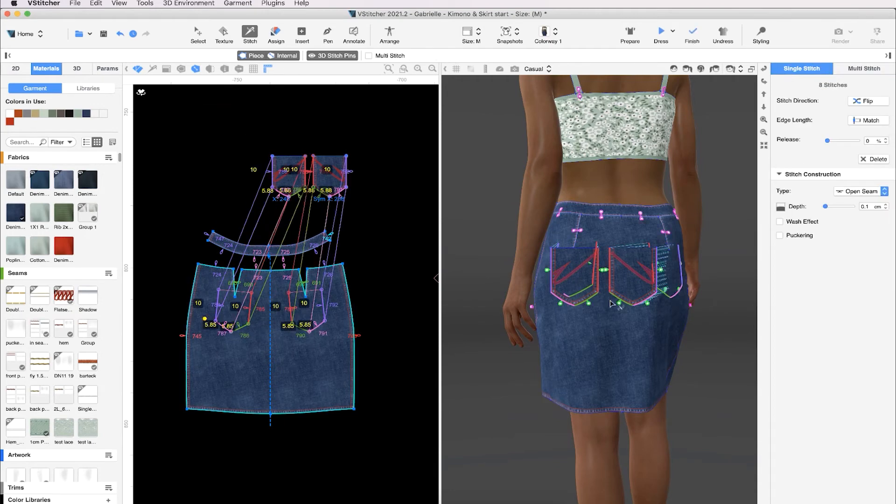
- Dress the avatar with the stitched back pockets, check how they sit on the skirt, and finish the simulation
right_drag(669, 209, 630, 208)
click(661, 32)
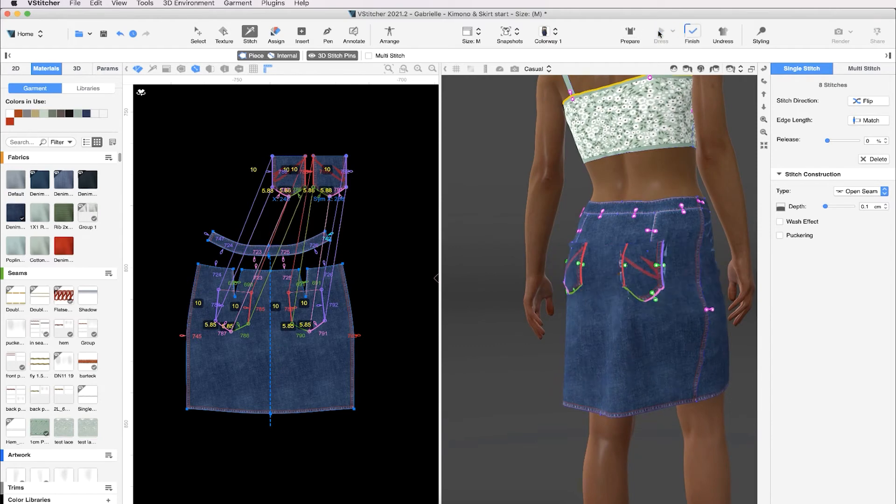
scroll(643, 290, up, 2)
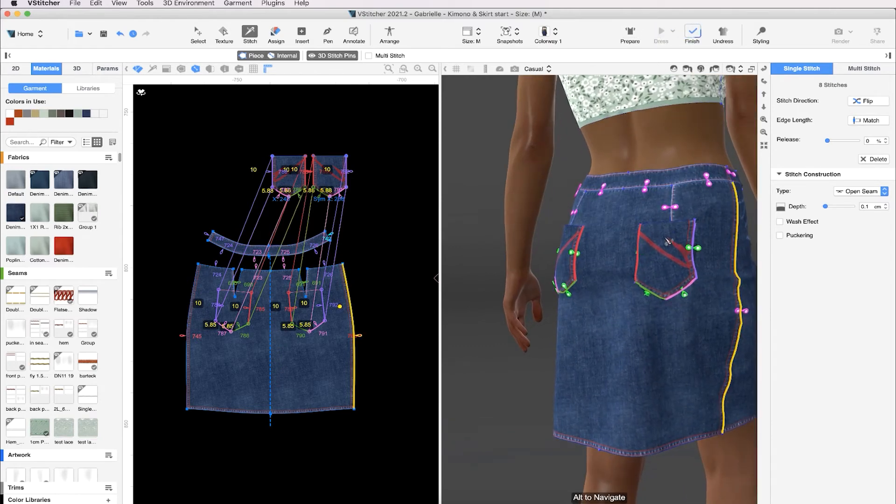
scroll(637, 241, down, 4)
scroll(607, 261, down, 3)
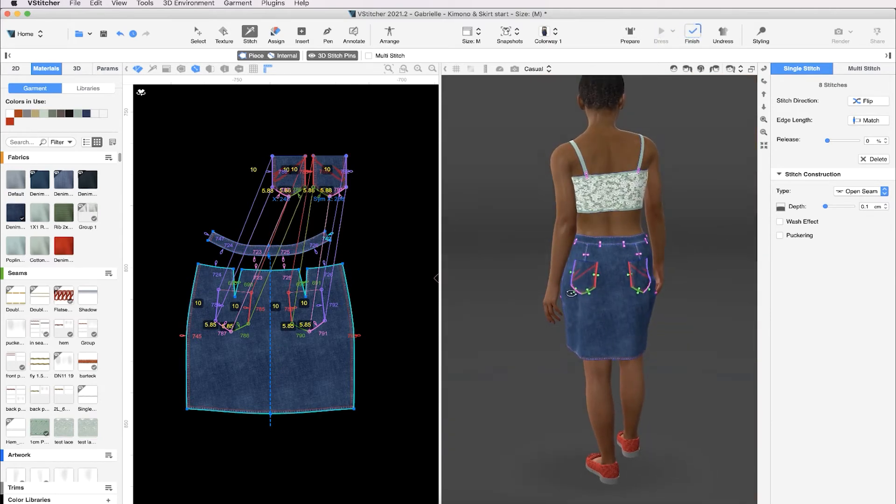
click(692, 32)
- Move the washing1 artwork on the front skirt panel to about X 11.68 cm, Y 11.34 cm
drag(705, 201, 537, 198)
scroll(587, 221, up, 1)
scroll(587, 221, up, 3)
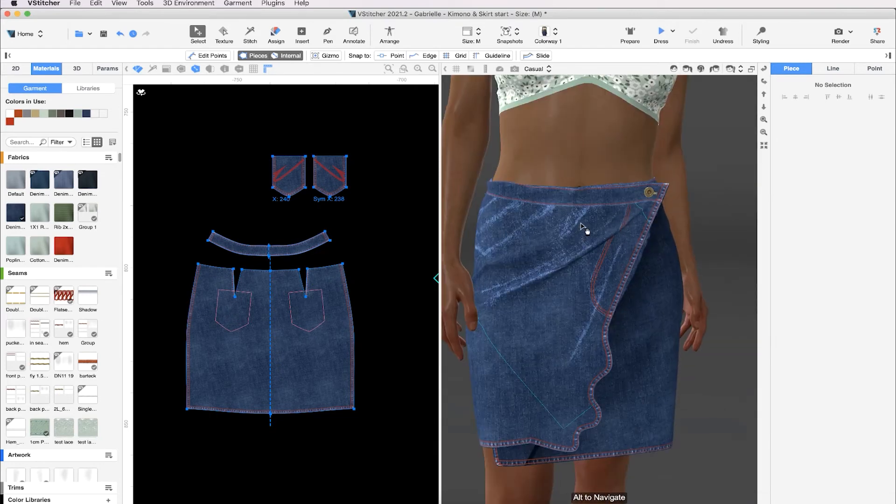
scroll(624, 187, up, 3)
scroll(262, 258, down, 5)
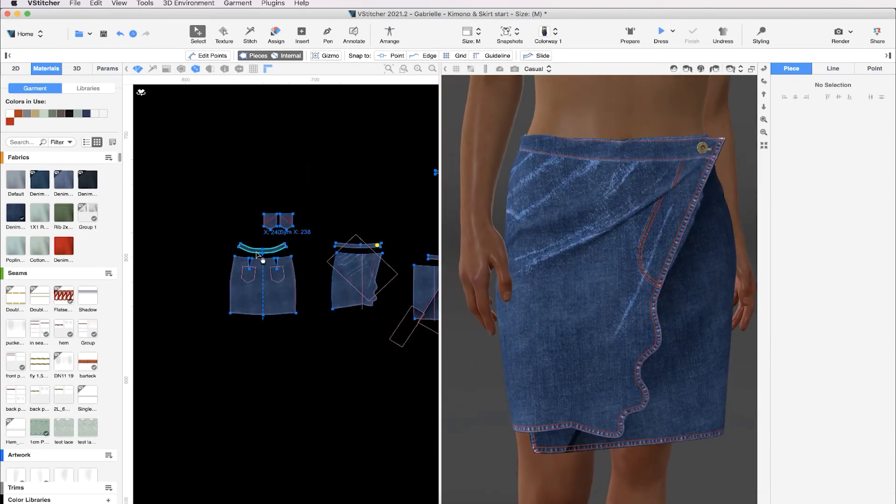
scroll(296, 246, up, 5)
middle_drag(295, 246, 340, 199)
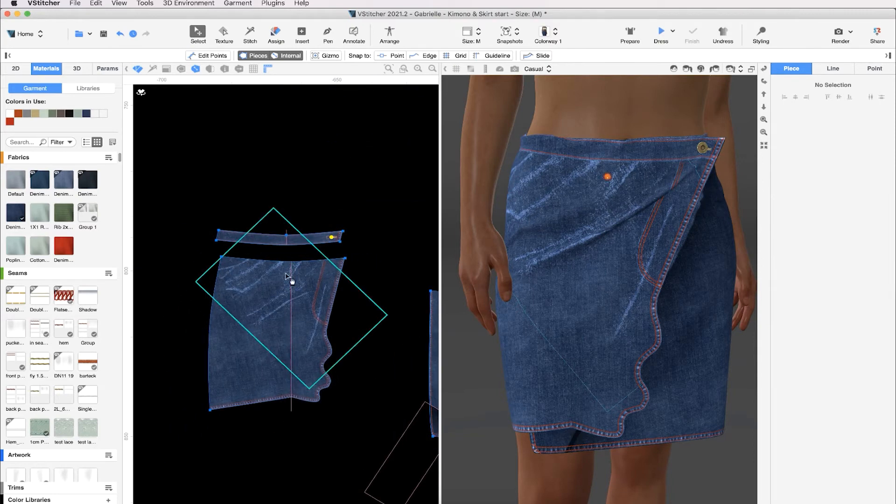
click(280, 298)
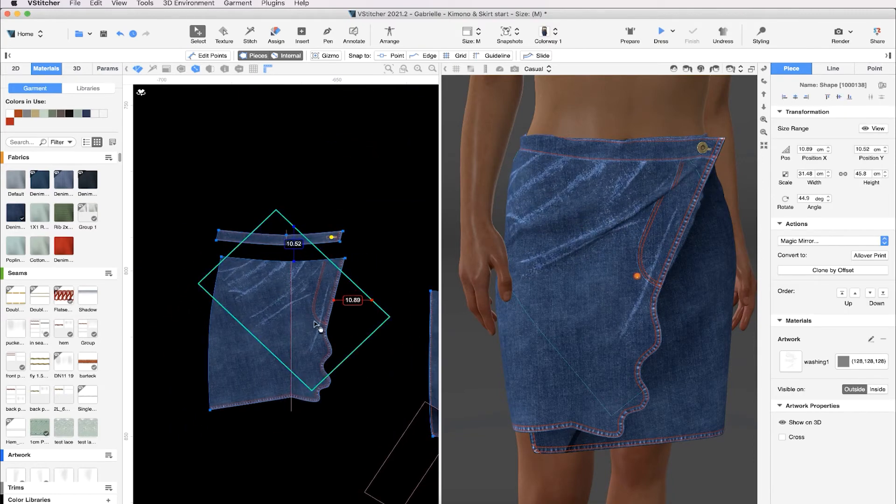
click(286, 308)
click(283, 309)
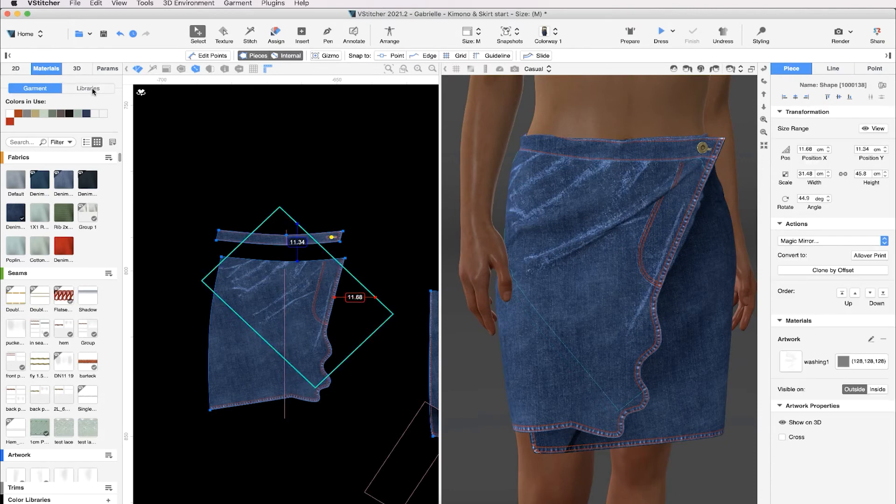
- Look at the Jeanologia materials in the libraries and return to the garment's materials
click(88, 89)
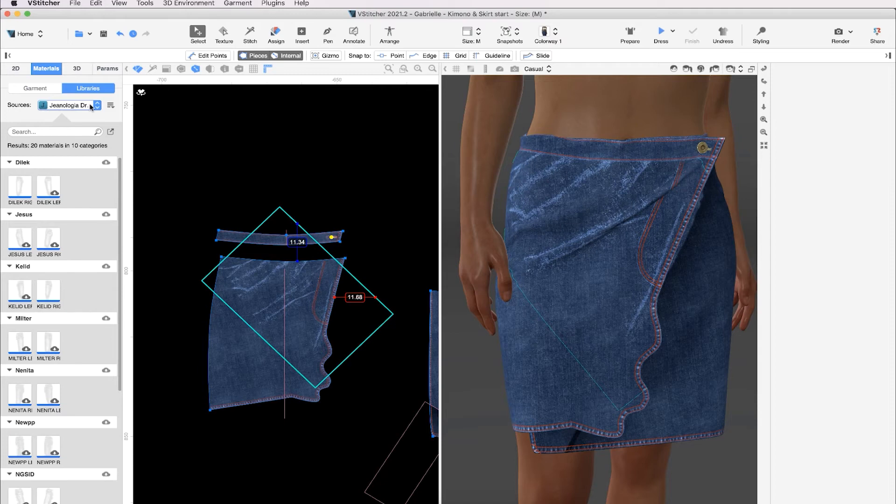
click(35, 88)
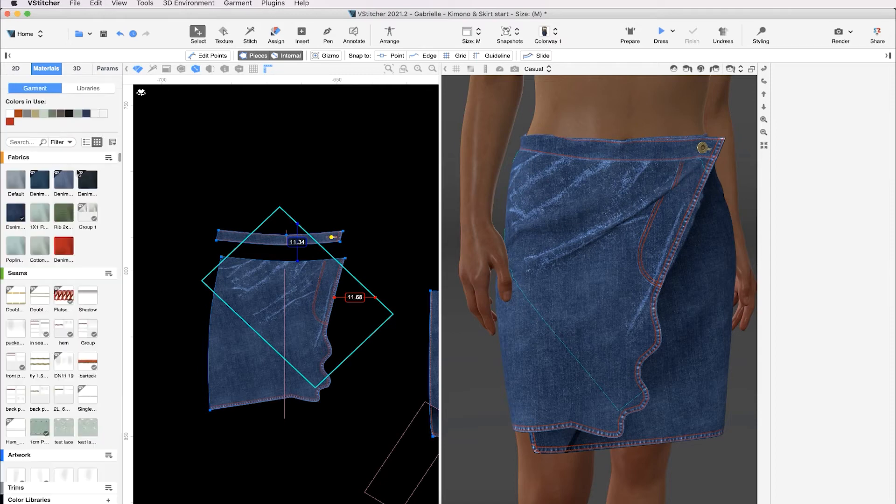
- Enable Use in 3D for all the kimono pattern pieces and prepare the garment on the avatar
scroll(599, 235, down, 2)
scroll(600, 235, down, 5)
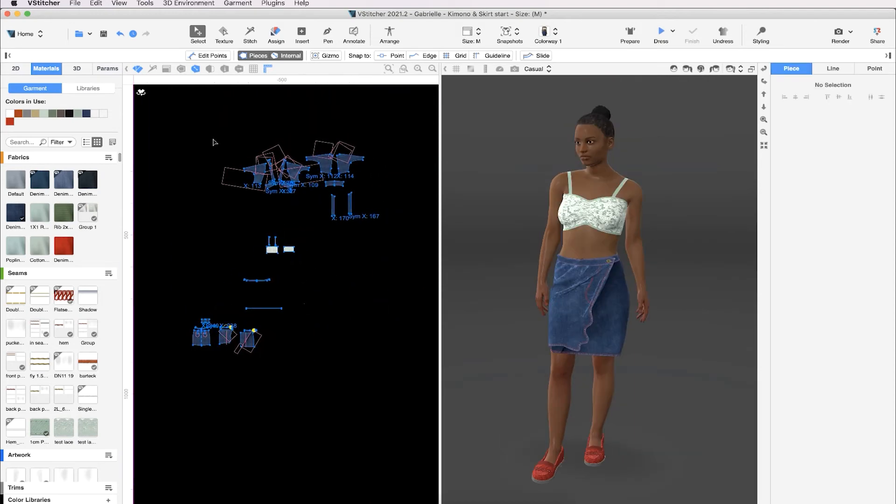
drag(210, 127, 419, 238)
scroll(822, 440, down, 2)
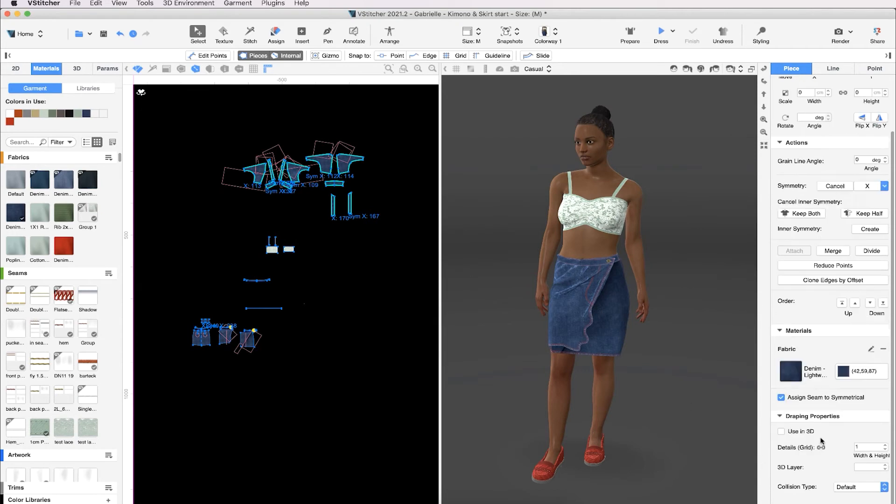
click(781, 432)
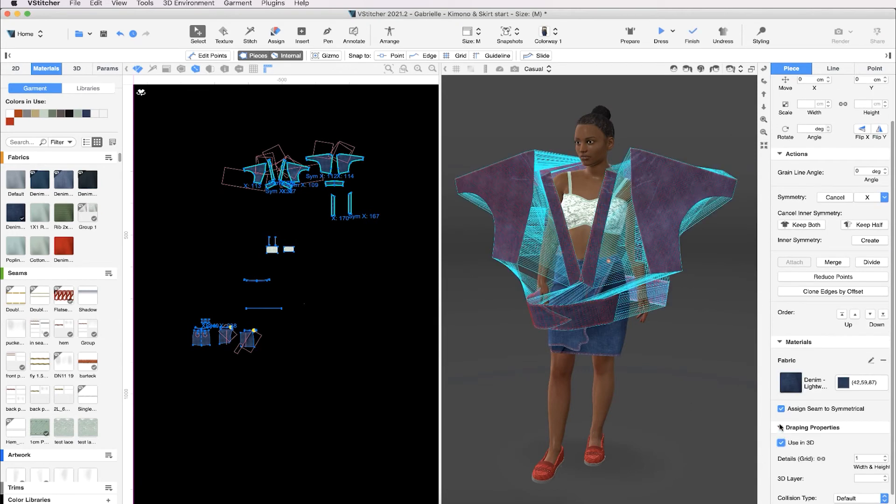
click(631, 34)
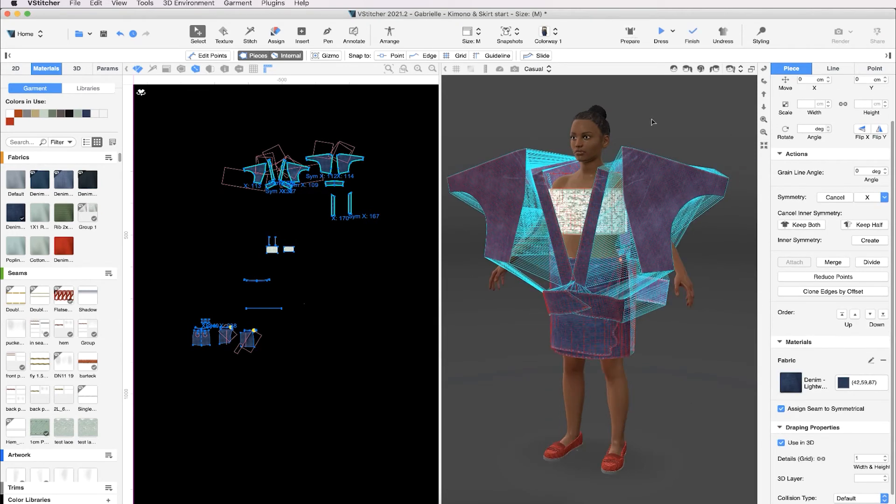
- Set the avatar's prepare pose to T-Pose
mouse_move(649, 249)
alt+mouse_down()
mouse_move(698, 242)
mouse_move(651, 252)
alt+mouse_up()
mouse_move(480, 266)
alt+mouse_down()
mouse_move(536, 280)
mouse_move(480, 265)
alt+mouse_up()
alt+drag(641, 252, 633, 259)
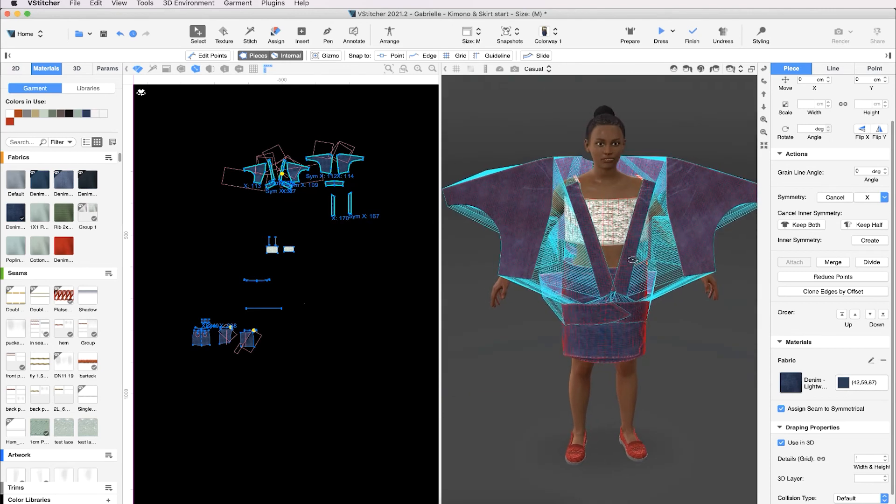
scroll(646, 232, down, 5)
middle_drag(648, 232, 646, 217)
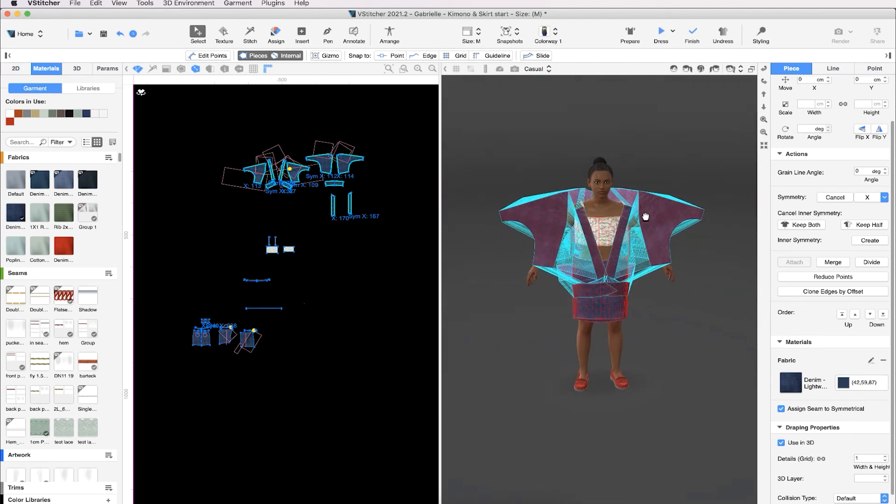
click(188, 3)
mouse_move(189, 46)
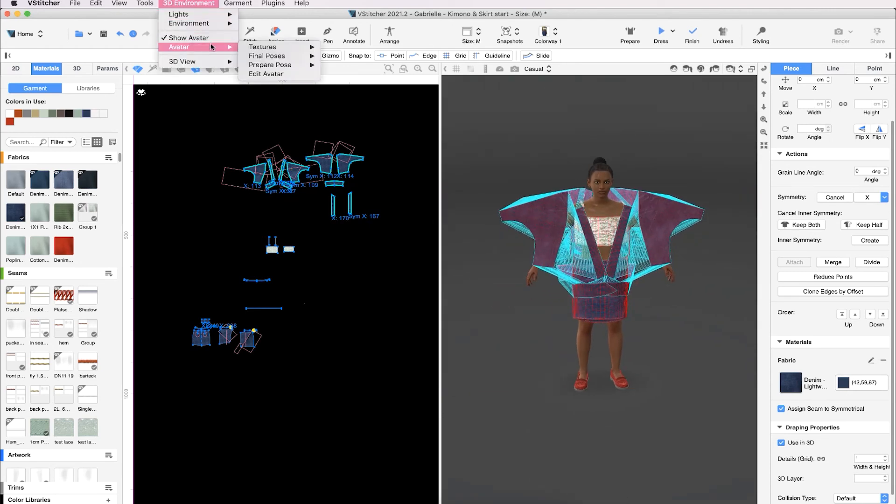
mouse_move(274, 70)
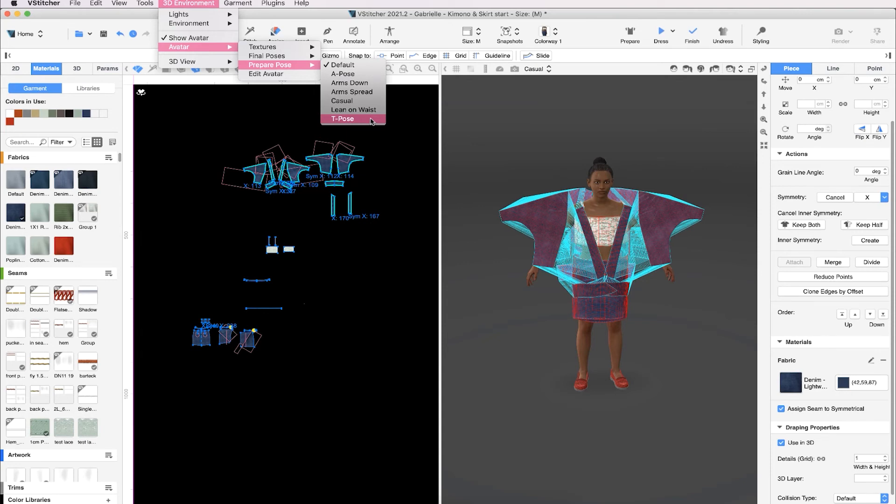
click(372, 120)
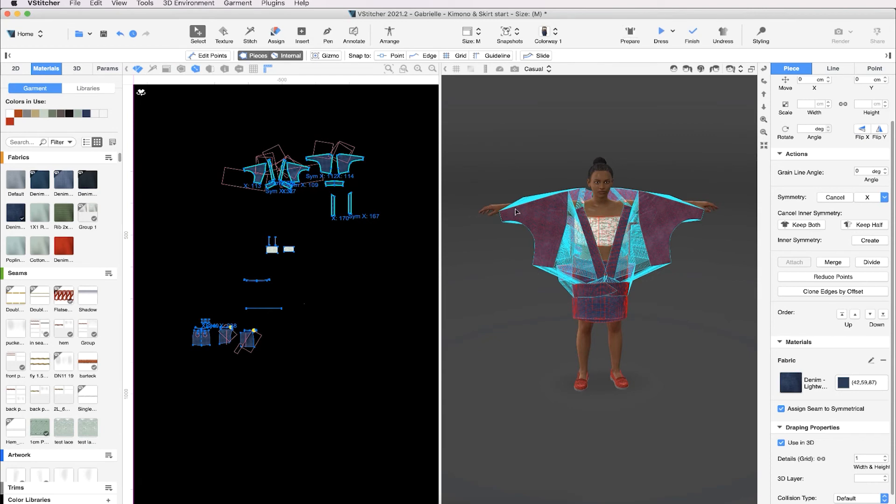
- Assign the red denim fabric to the narrow kimono strip arranged at the avatar's left torso
alt+drag(709, 221, 683, 232)
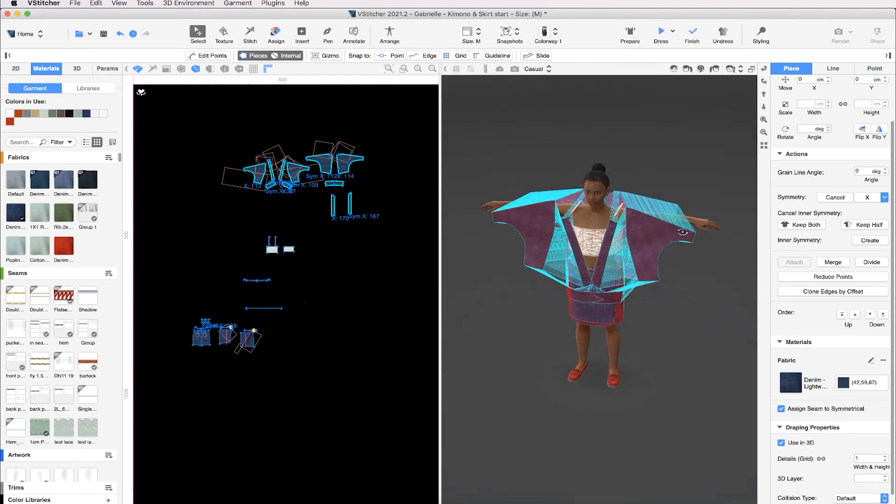
click(389, 35)
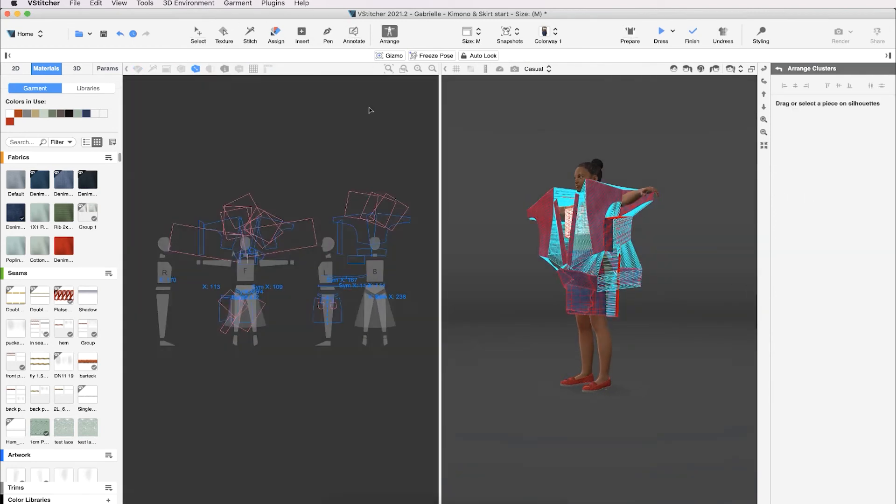
scroll(360, 174, up, 5)
click(312, 186)
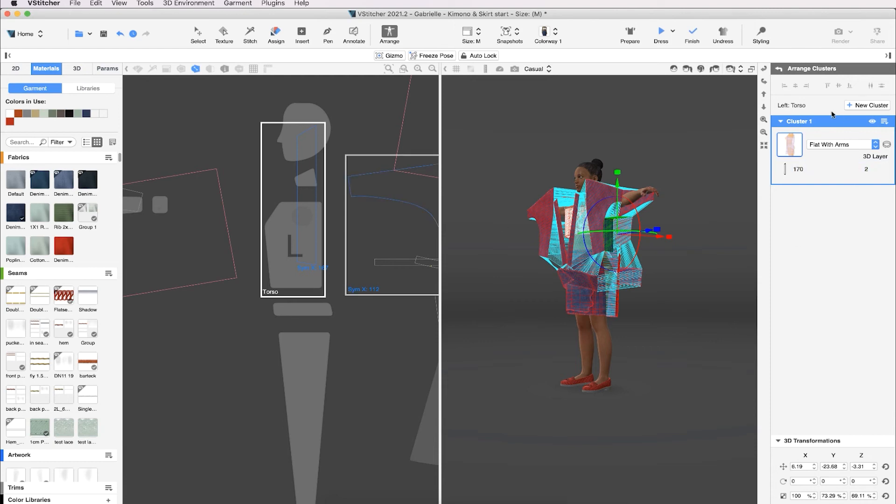
scroll(579, 275, up, 10)
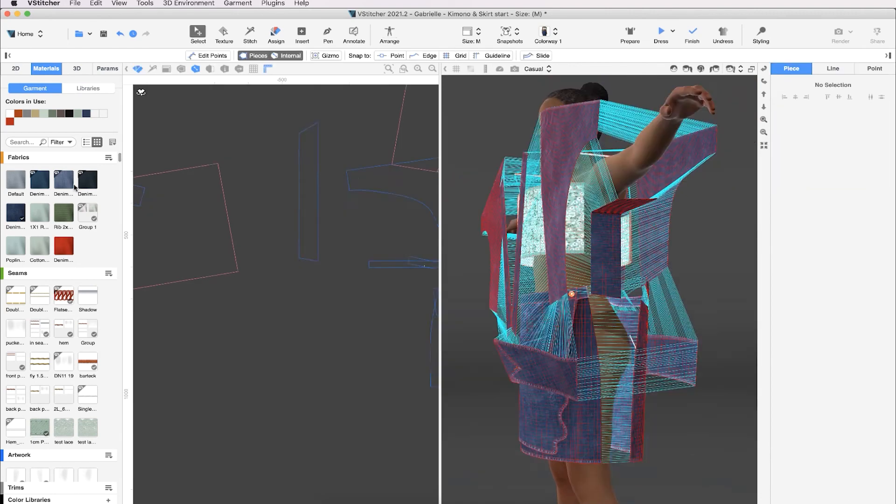
drag(65, 253, 349, 209)
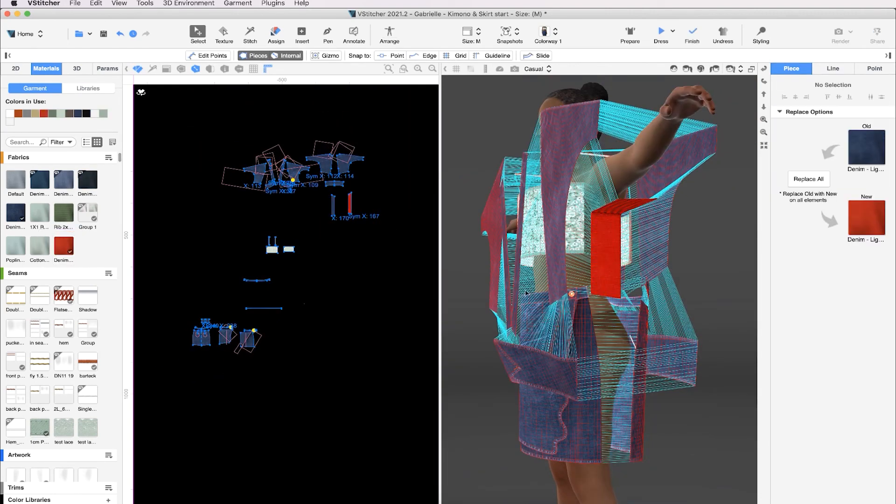
- Try the Flat arrangement shape for the strip in the Left Torso cluster and check its fit against the arm
click(389, 31)
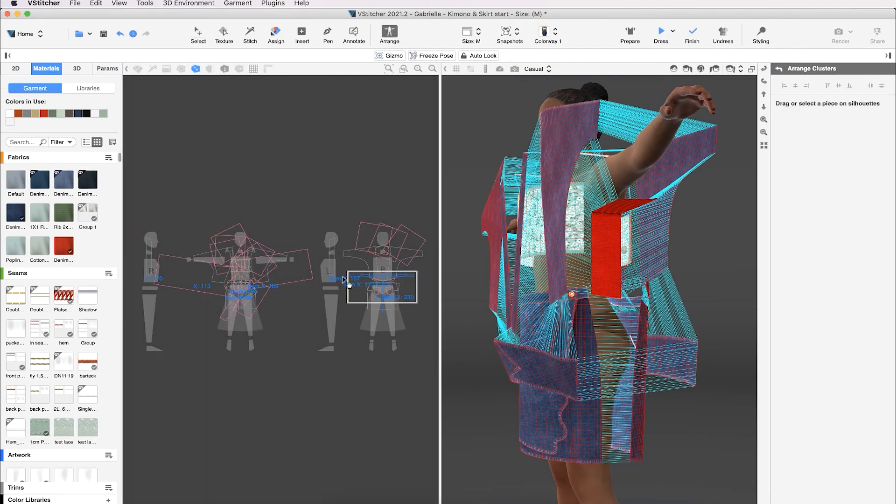
click(334, 276)
click(838, 145)
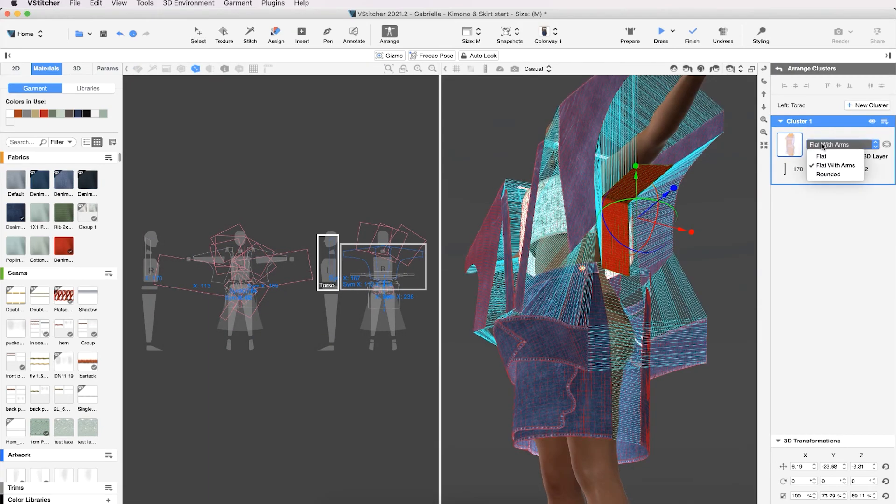
click(824, 156)
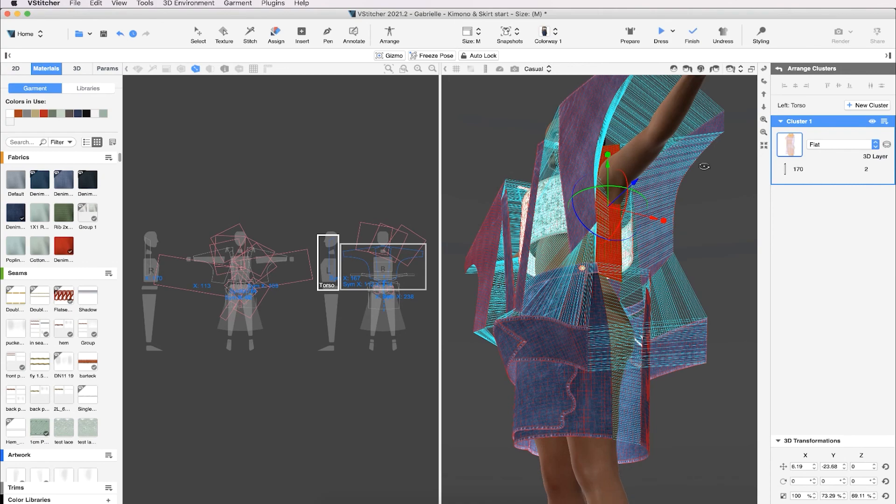
alt+drag(705, 166, 618, 164)
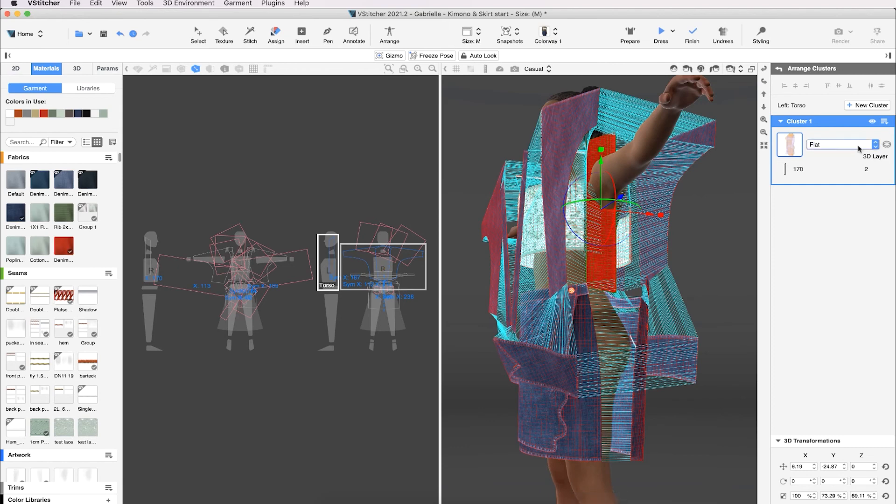
- Set the Left Torso cluster's shape to Flat With Arms and shift the strip to Y -25.64
click(876, 144)
click(840, 165)
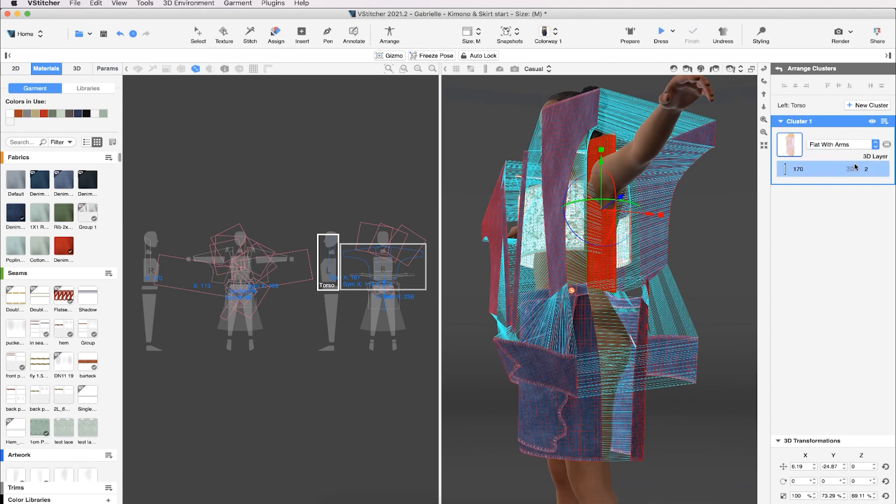
drag(628, 222, 627, 247)
drag(653, 219, 735, 217)
- Dress the garment on the avatar, then load the saved snapshot of the kimono and skirt with the arms lowered
click(661, 34)
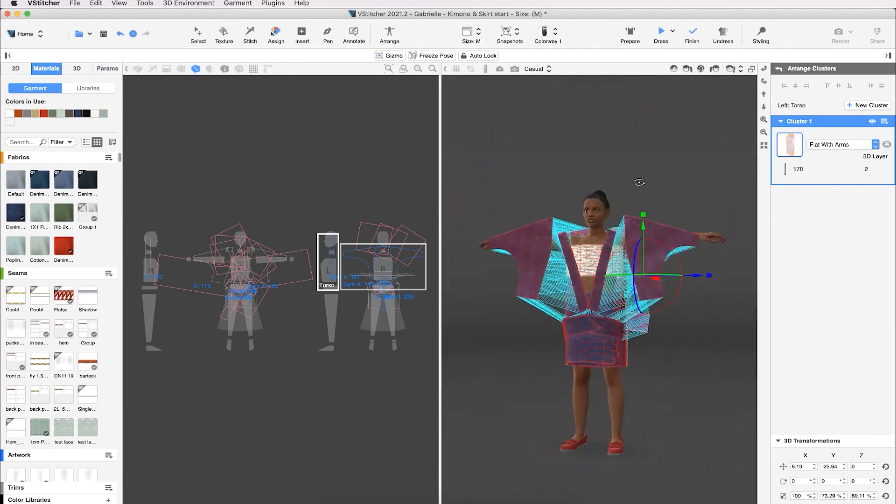
click(77, 69)
click(58, 144)
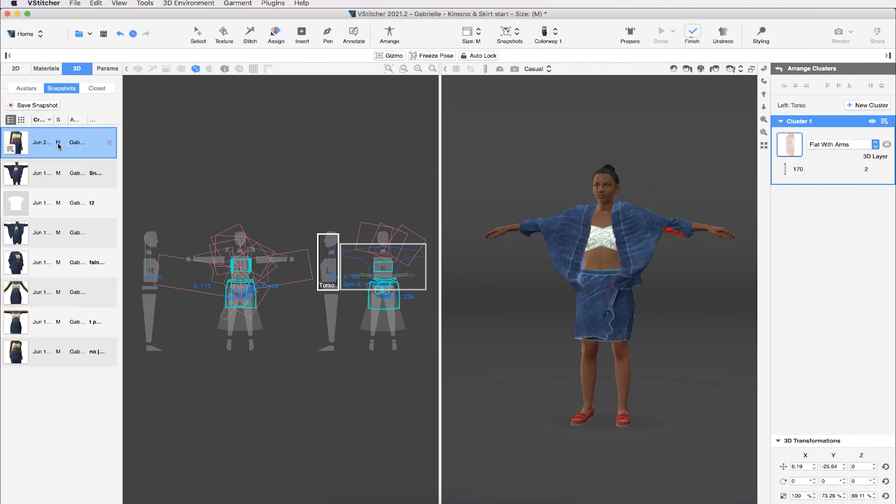
double_click(57, 261)
scroll(665, 320, up, 3)
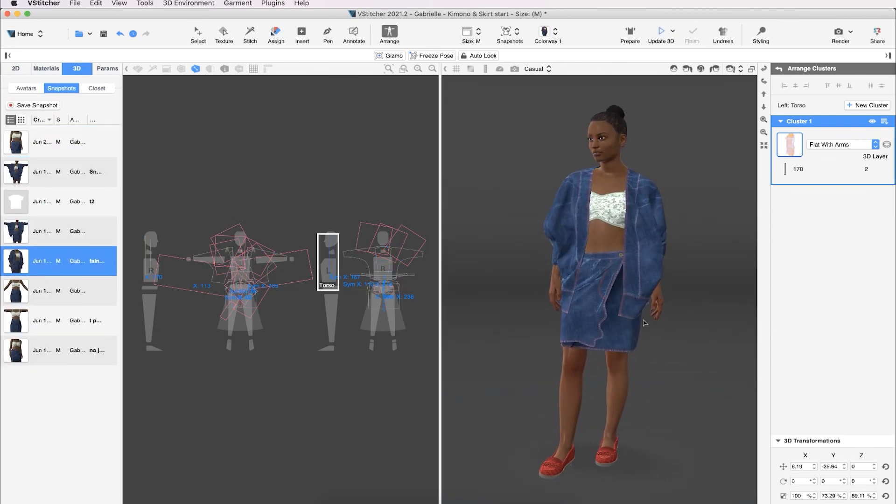